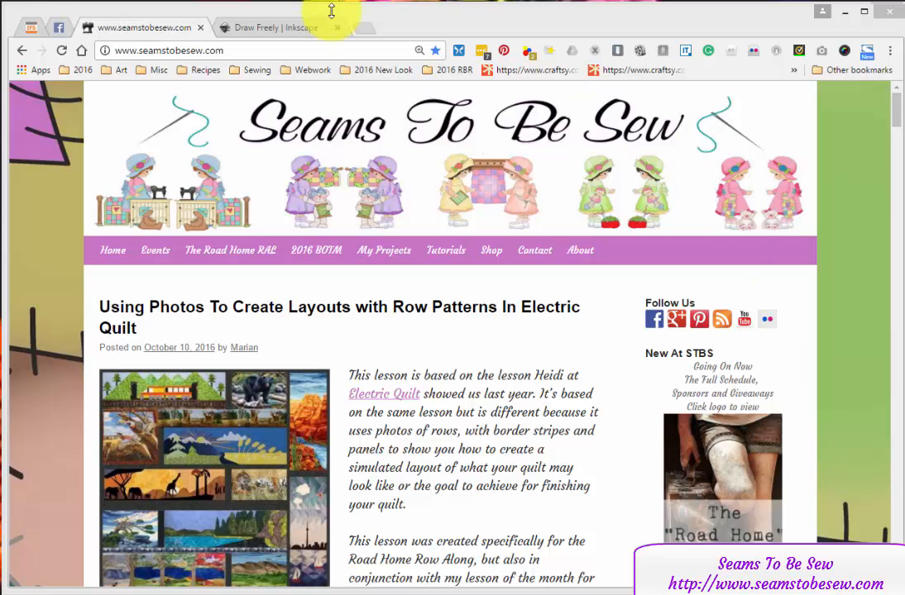
Go to the Inkscape website's download page and look through the official release packages for each operating system
click(301, 34)
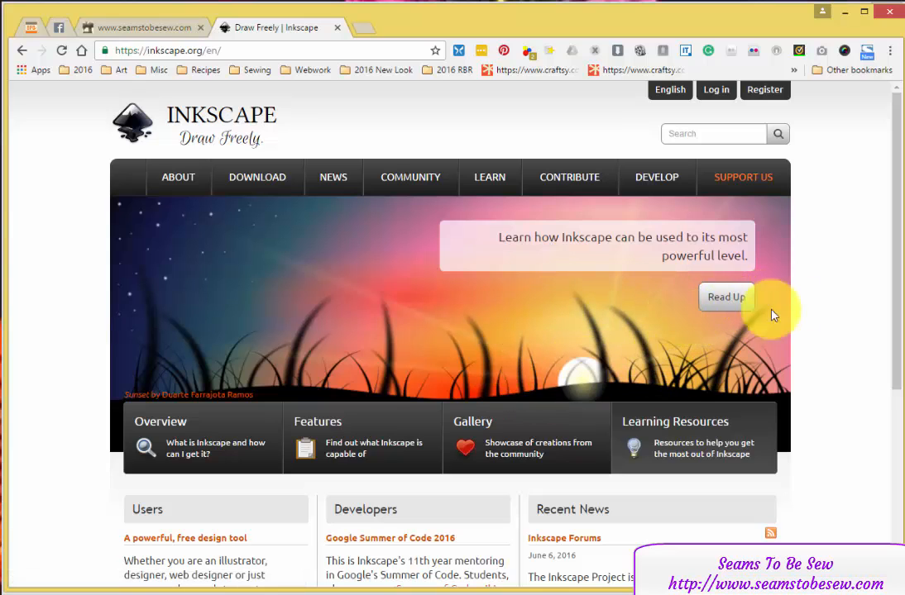
right_click(815, 291)
click(847, 341)
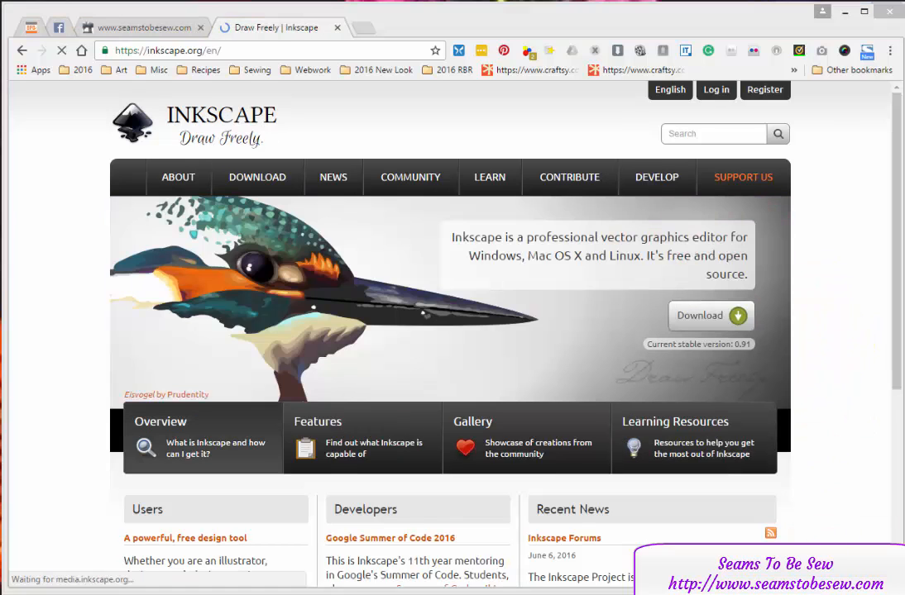
click(709, 325)
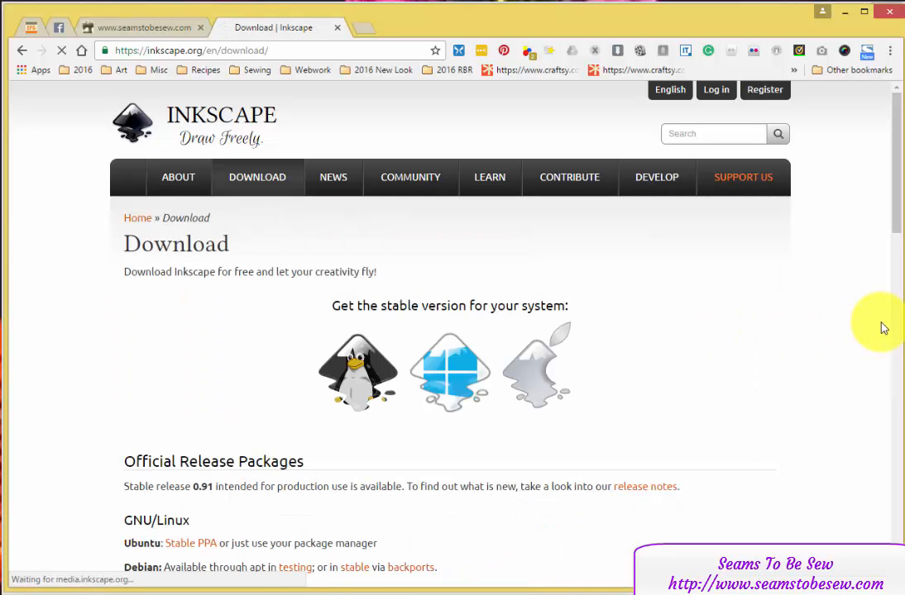
scroll(831, 329, down, 4)
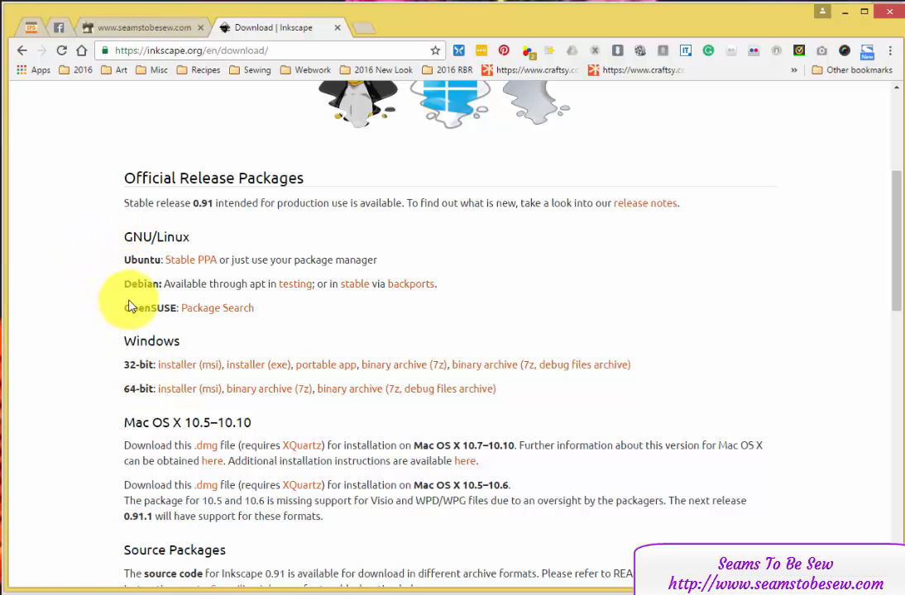
scroll(589, 339, down, 1)
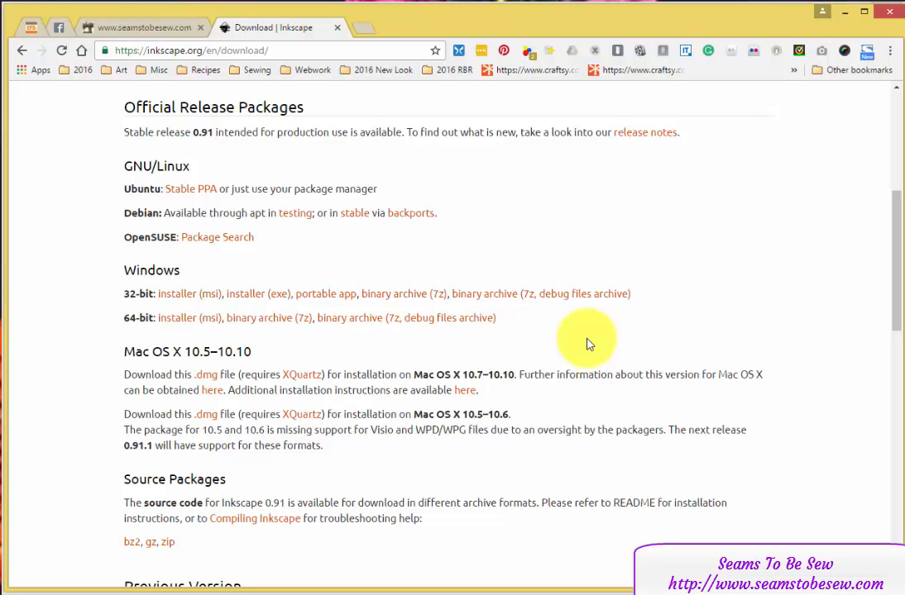
scroll(571, 269, up, 5)
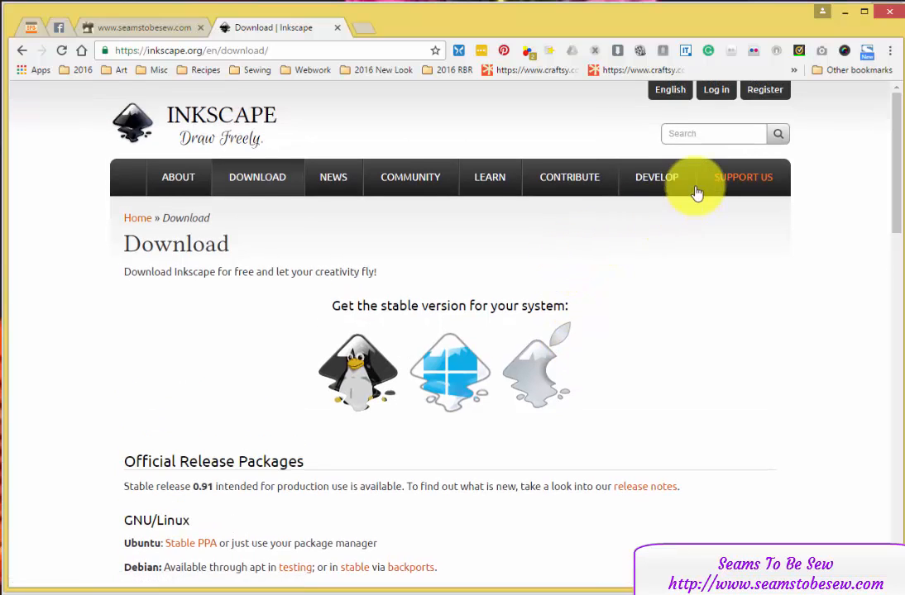
mouse_move(724, 191)
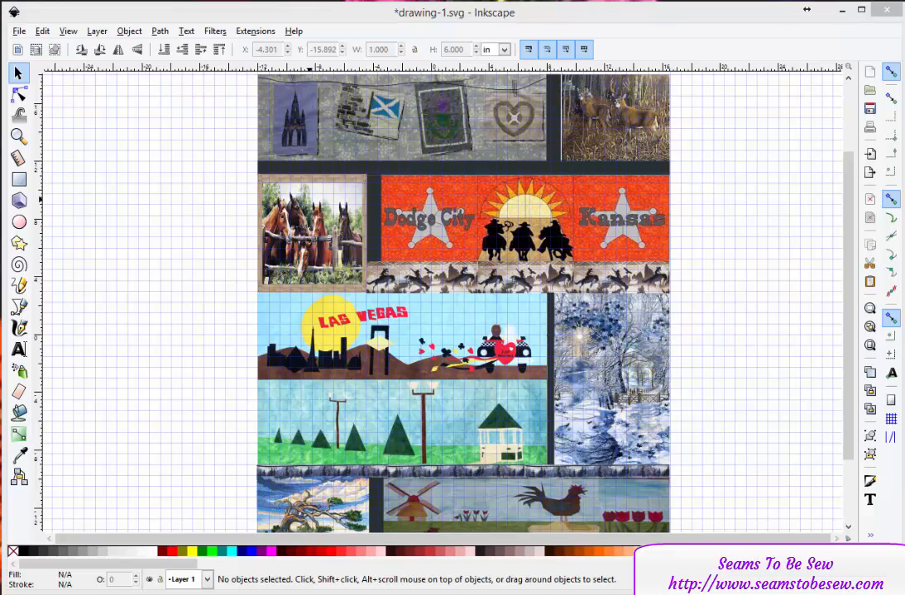
Switch to Inkscape, create a new blank document and enlarge its window to cover most of the screen
scroll(463, 302, down, 3)
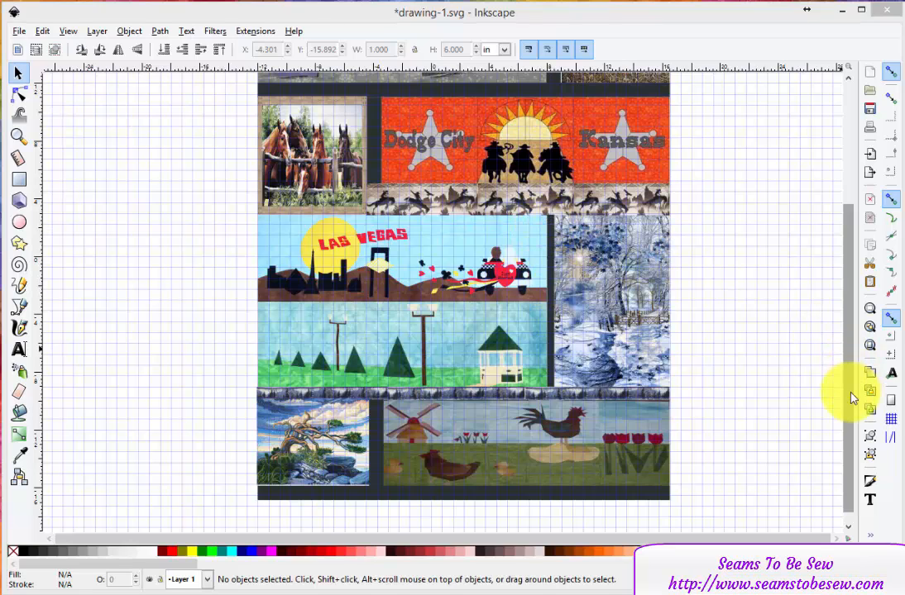
scroll(852, 391, up, 4)
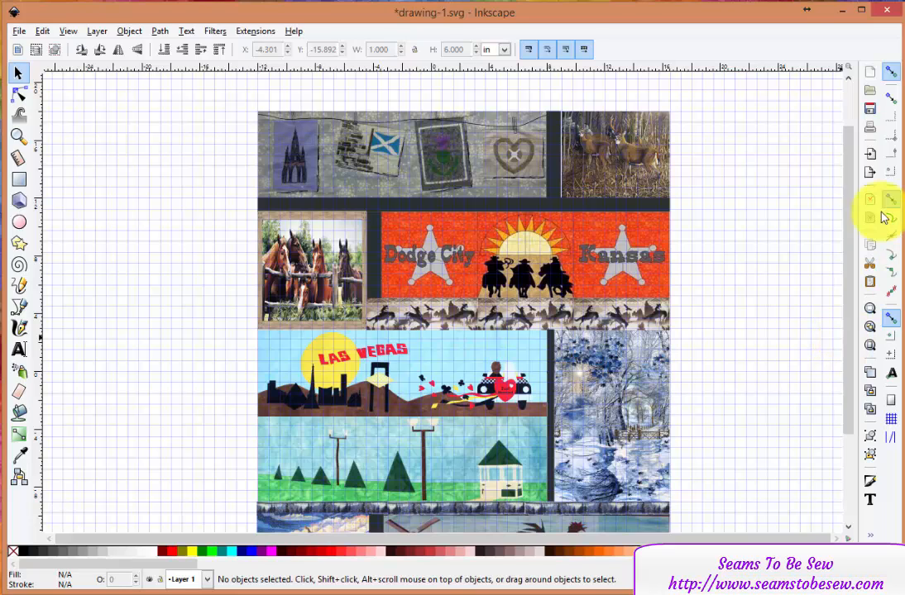
key(ctrl+n)
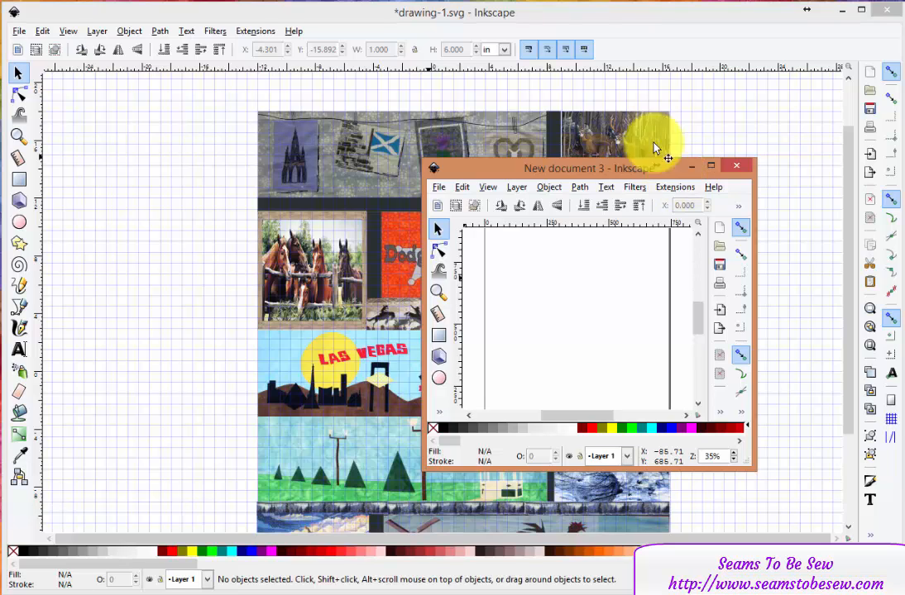
drag(422, 163, 2, 2)
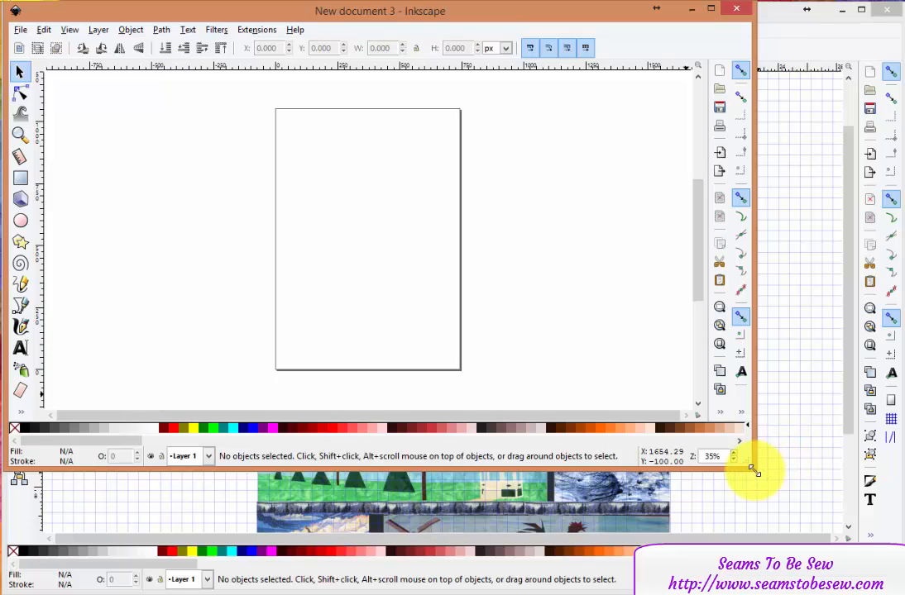
drag(751, 471, 860, 534)
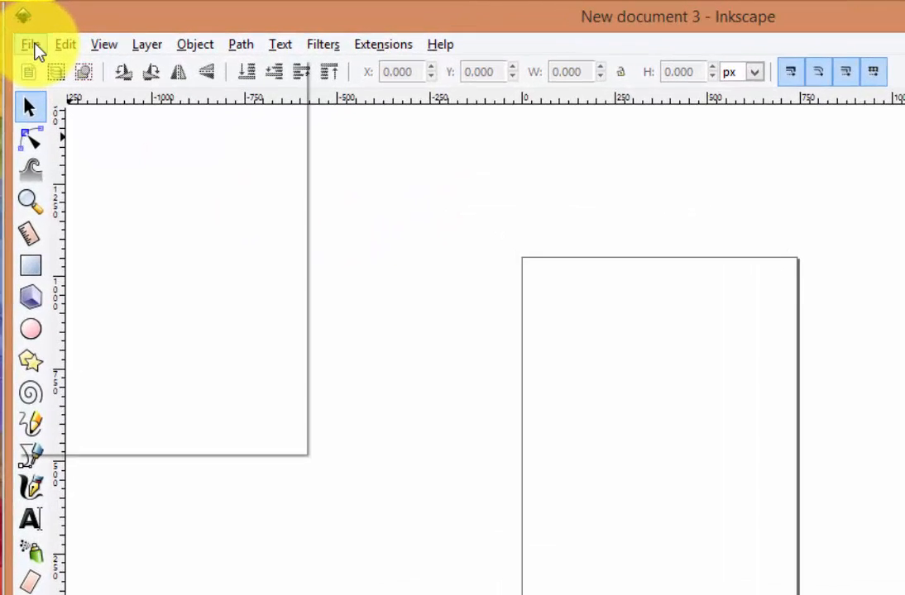
In the document properties, set the default units to inches and the page size to US Letter, 8.5 x 11.0 in
click(31, 46)
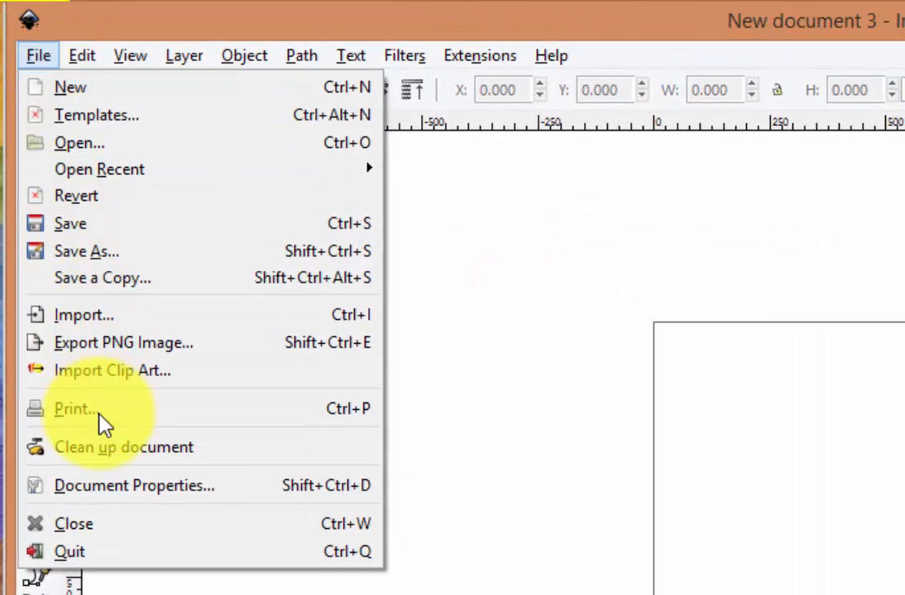
click(103, 488)
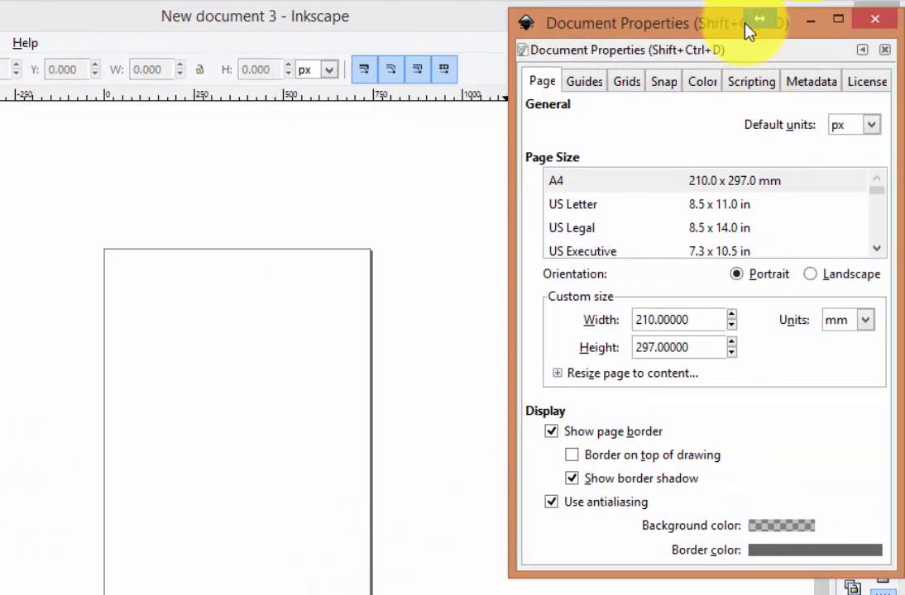
click(751, 20)
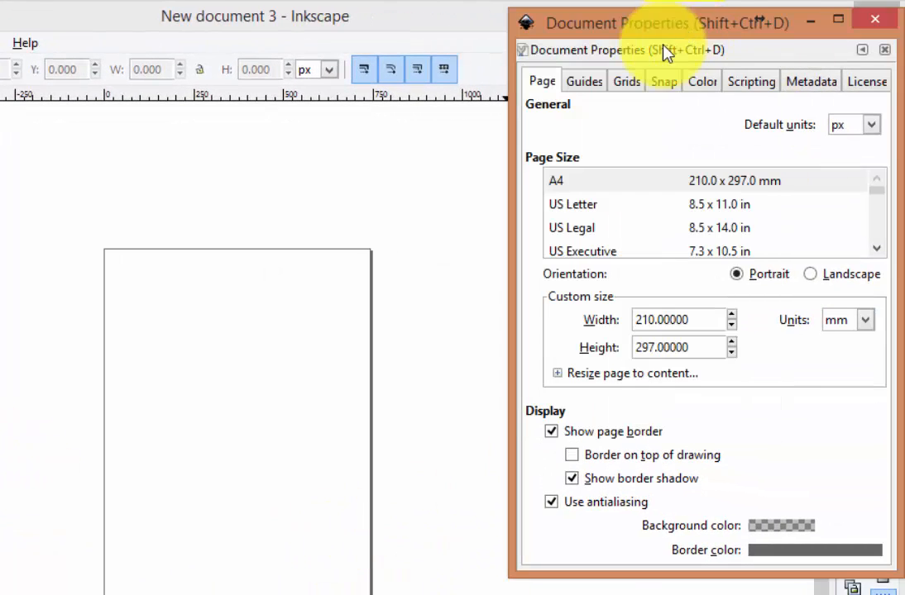
drag(674, 40, 562, 177)
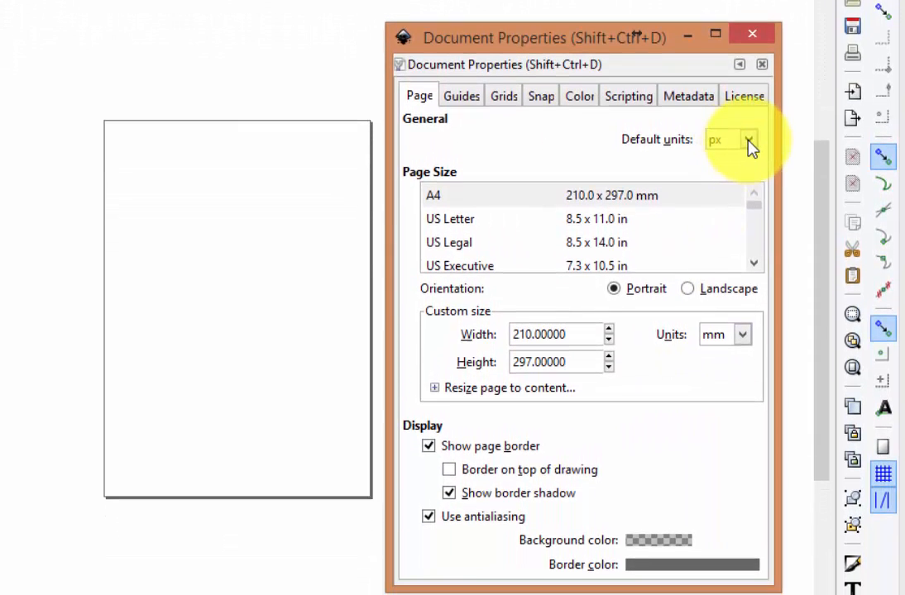
click(748, 142)
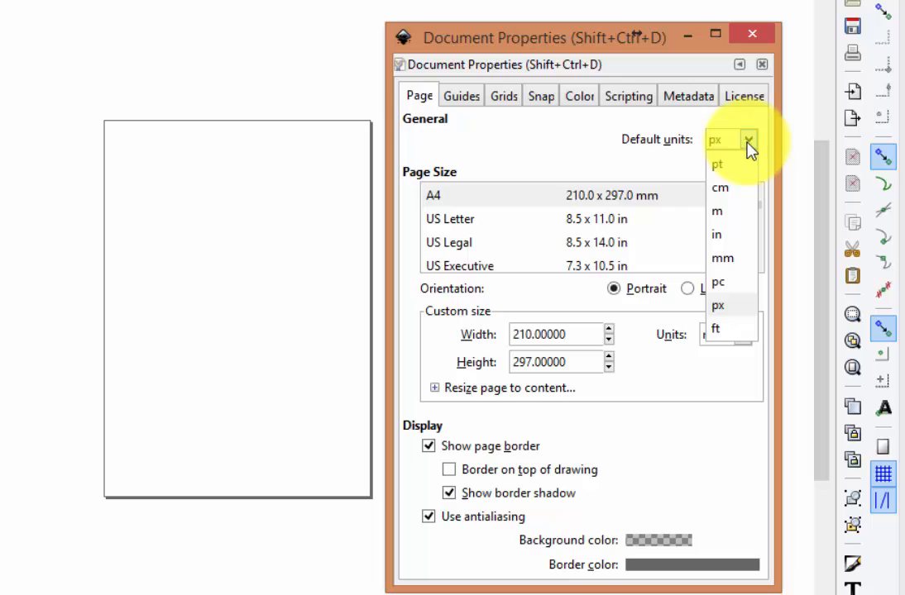
click(718, 240)
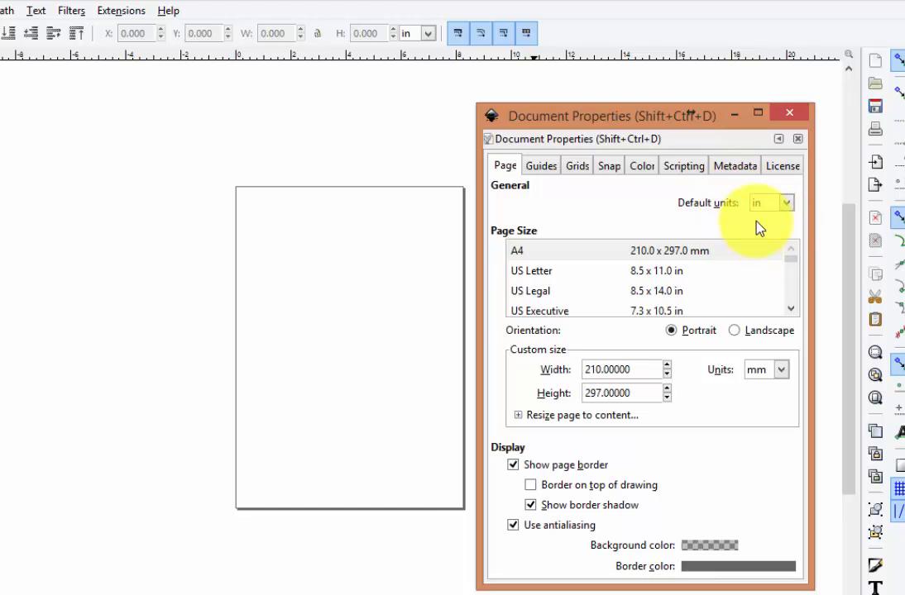
click(646, 275)
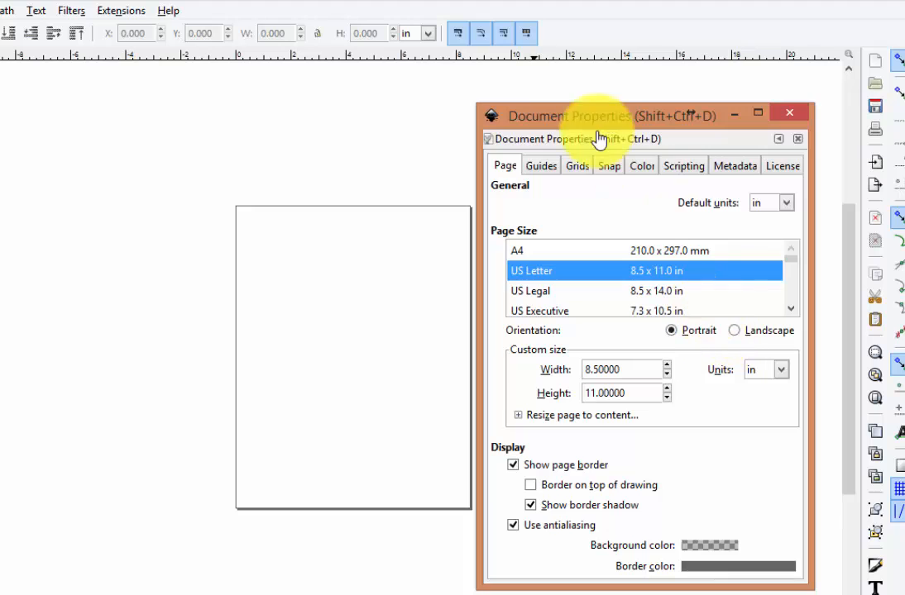
Add a rectangular grid to the document with inches as grid units and snapping to visible grid lines only enabled
click(582, 170)
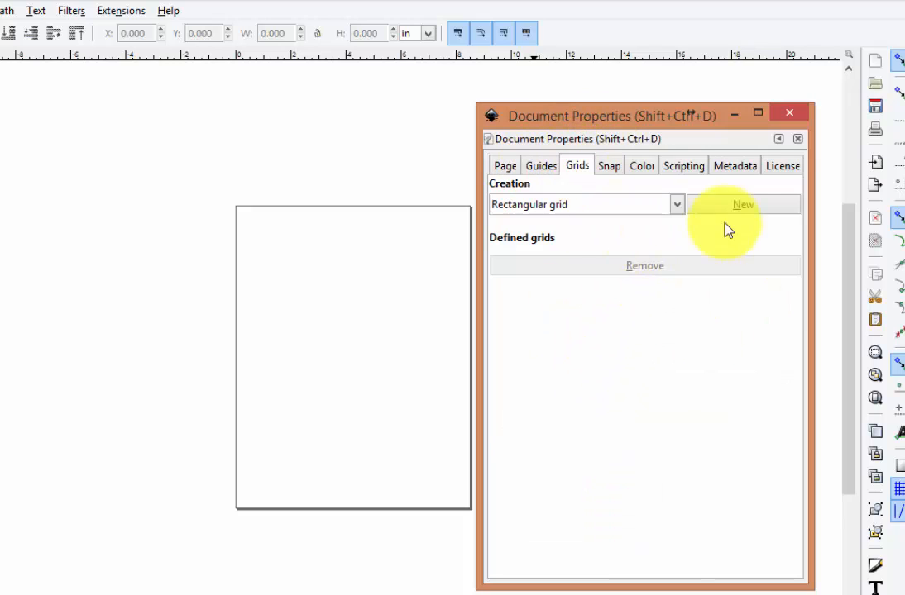
click(754, 213)
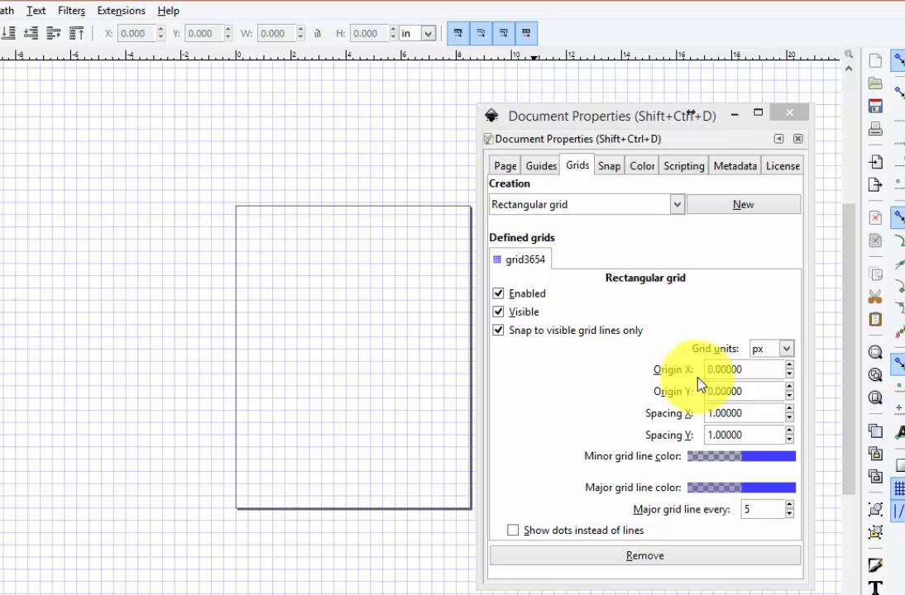
drag(757, 413, 664, 414)
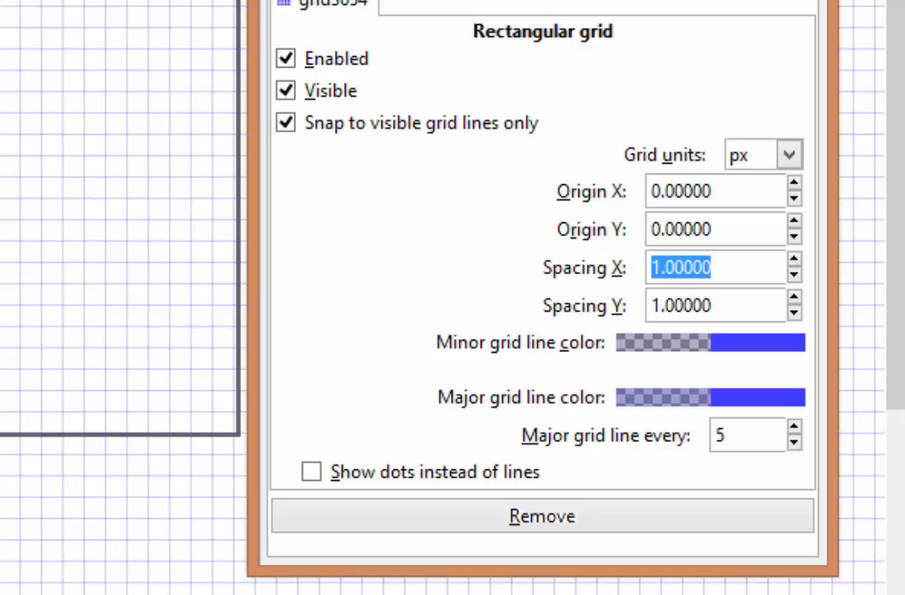
click(735, 263)
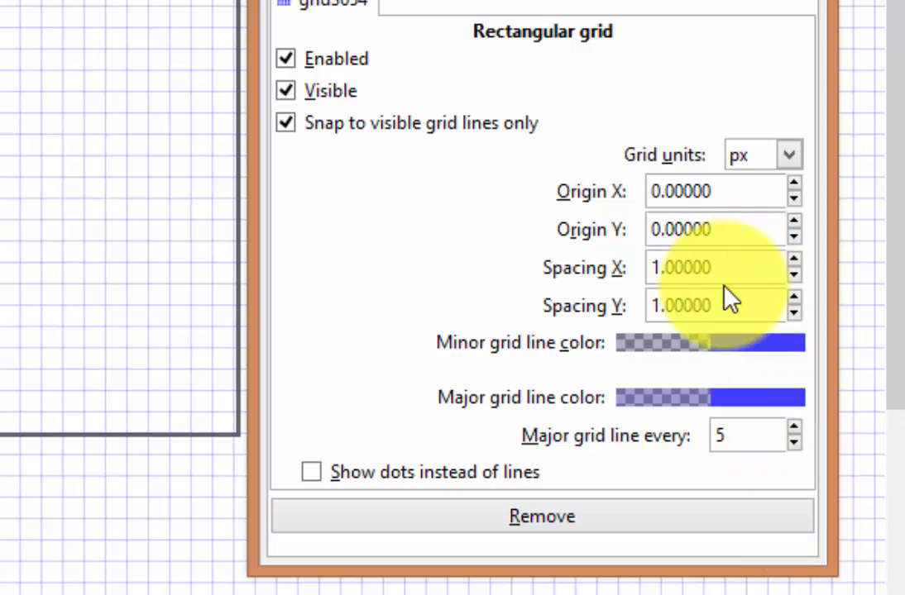
click(757, 154)
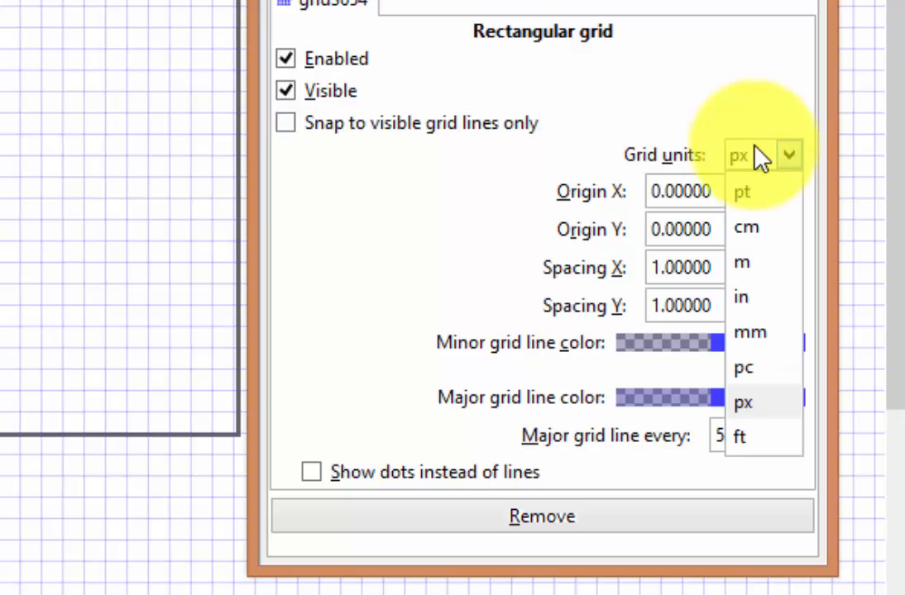
click(757, 299)
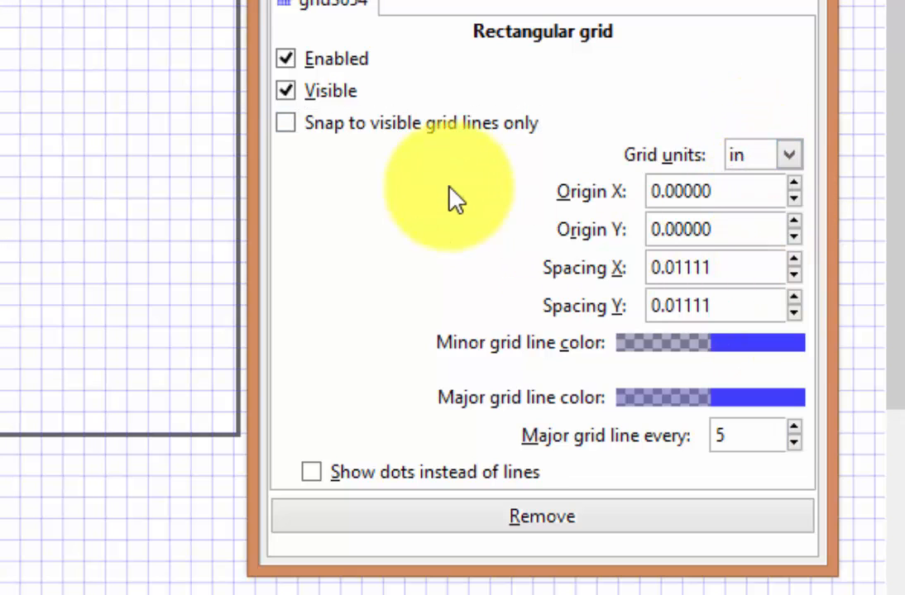
click(424, 122)
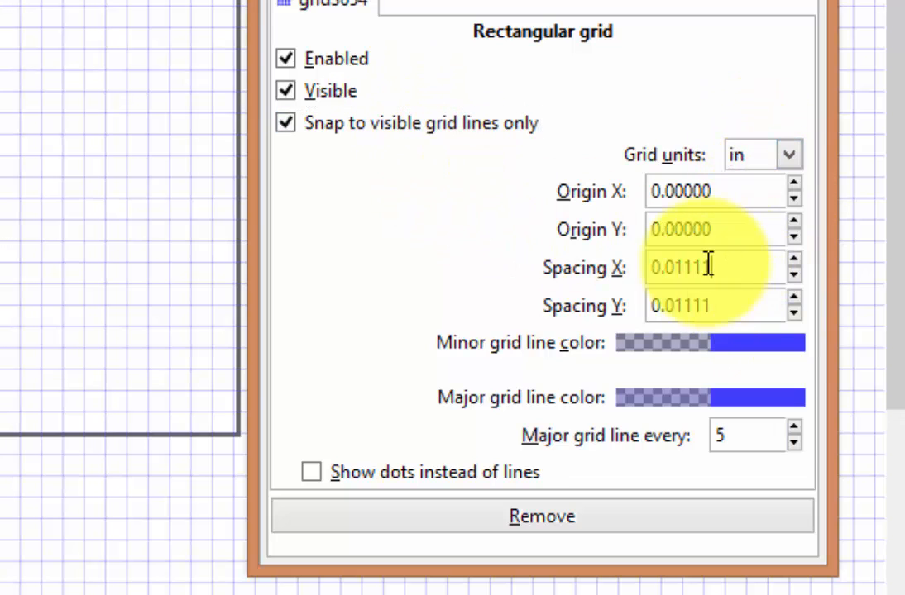
Set both the X and Y spacing of the rectangular grid to 0.25 inches
drag(709, 266, 539, 257)
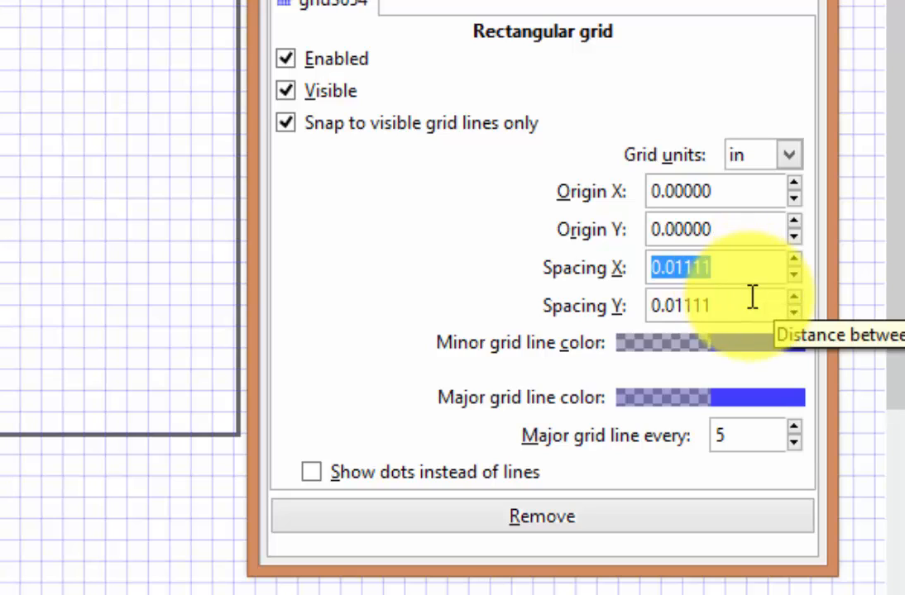
text(0)
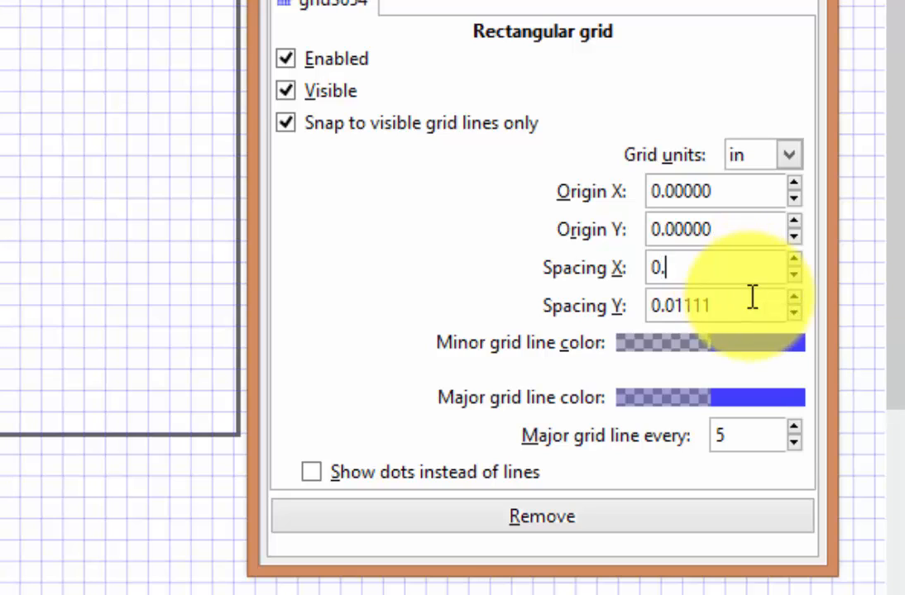
text(.2500)
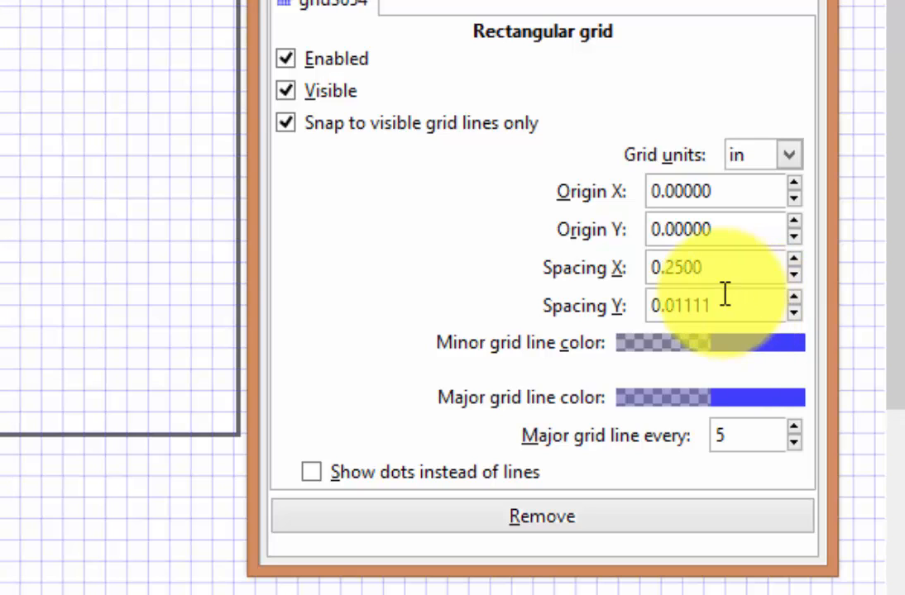
key(Tab)
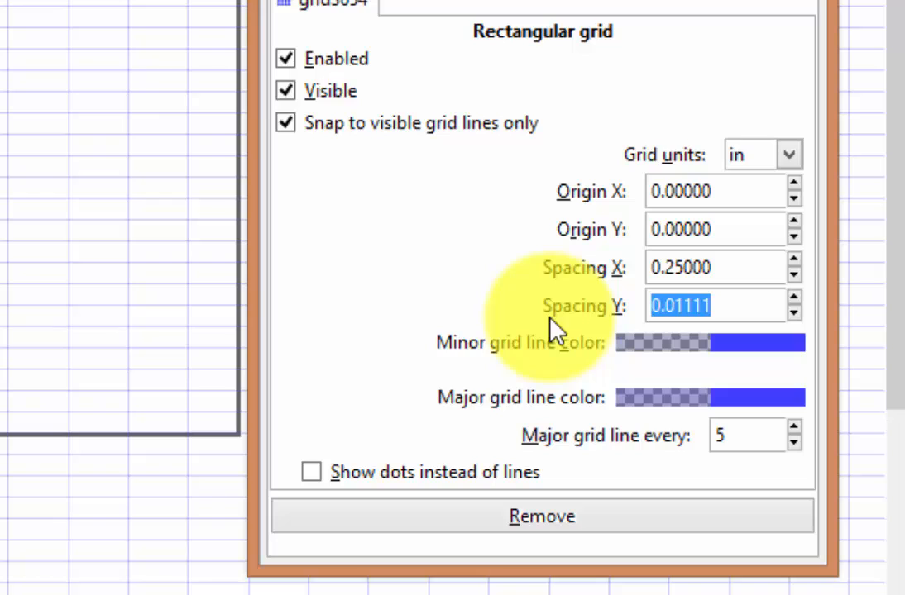
text(0.250)
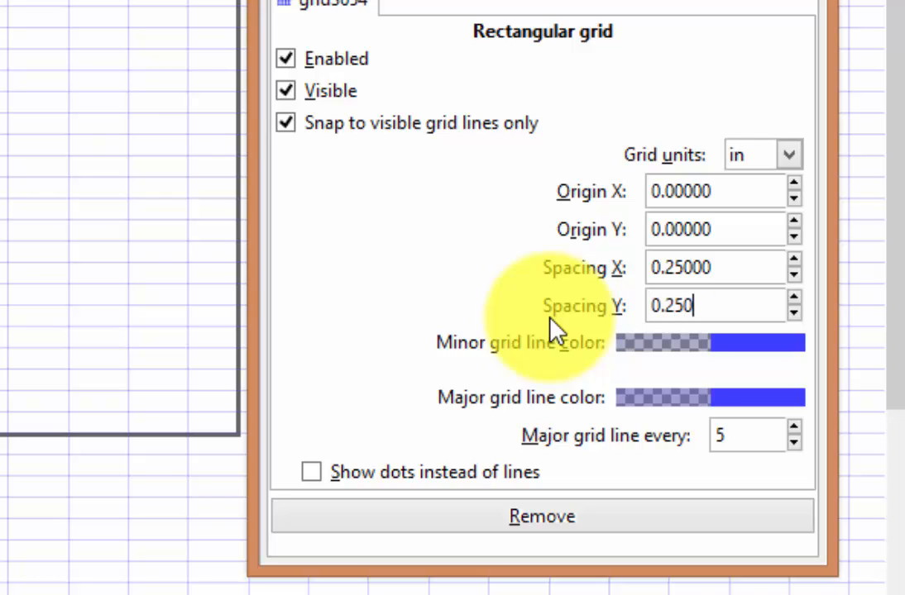
text(0)
key(Return)
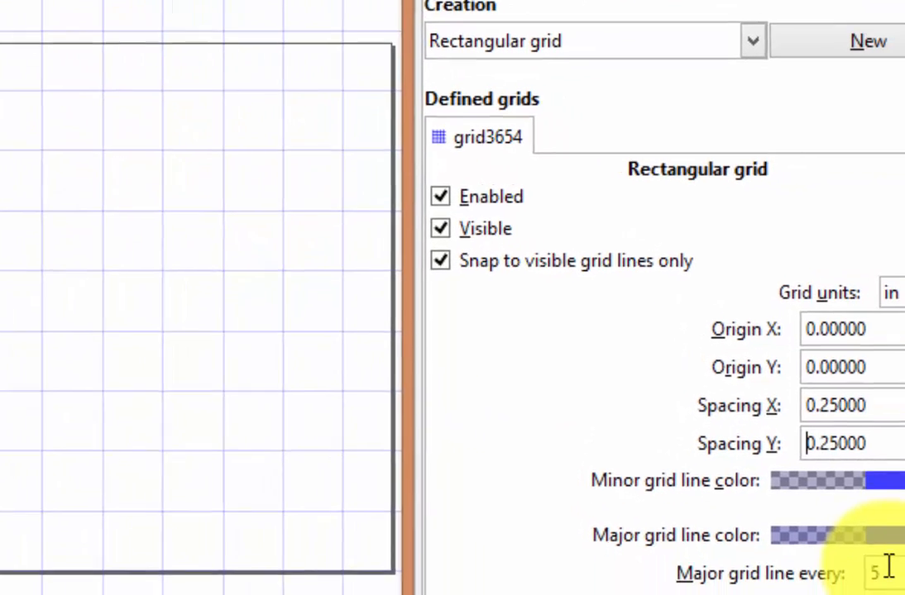
Set the rectangular grid to show a major grid line every 1 line
click(865, 544)
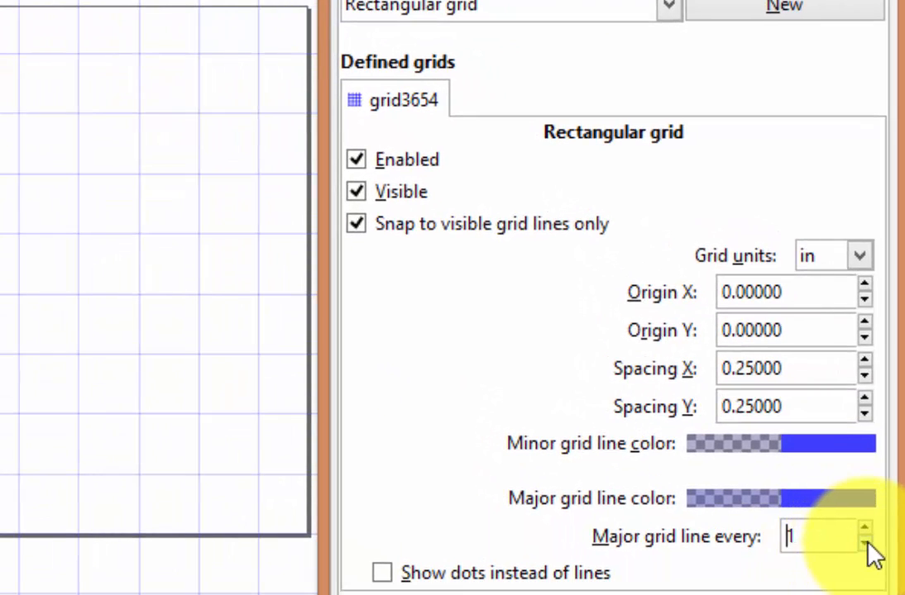
click(865, 543)
click(866, 528)
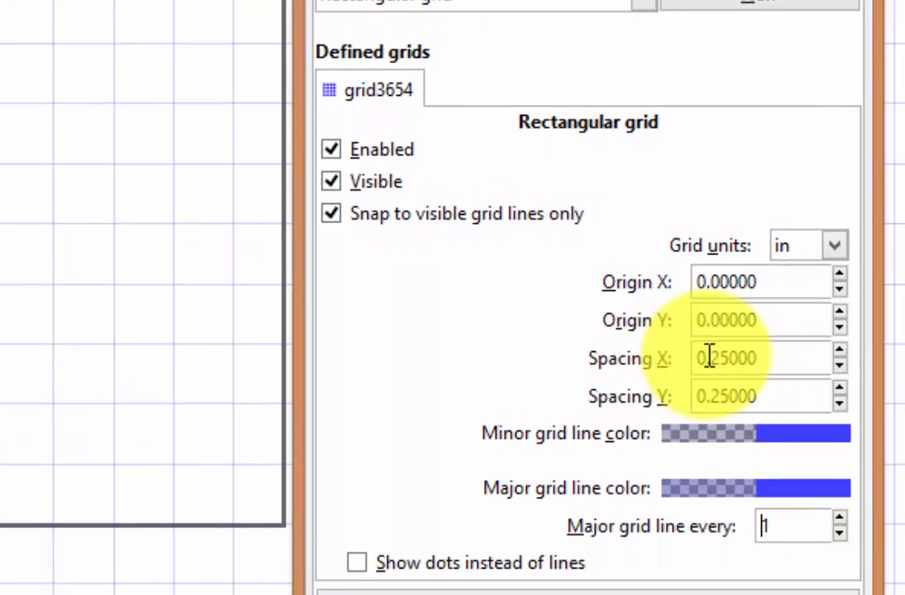
Set both the X and Y spacing of the rectangular grid to 0.025 inches
double_click(718, 354)
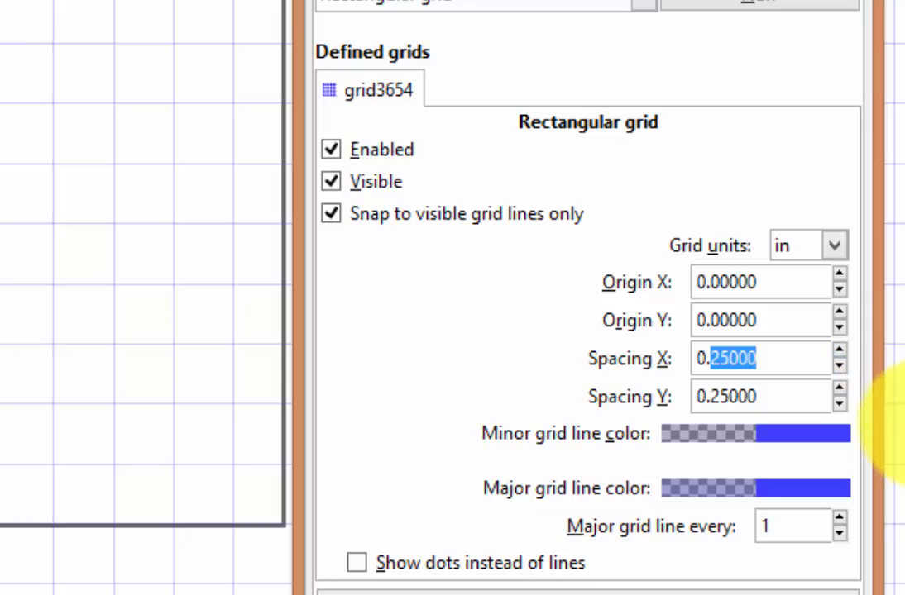
text(00250)
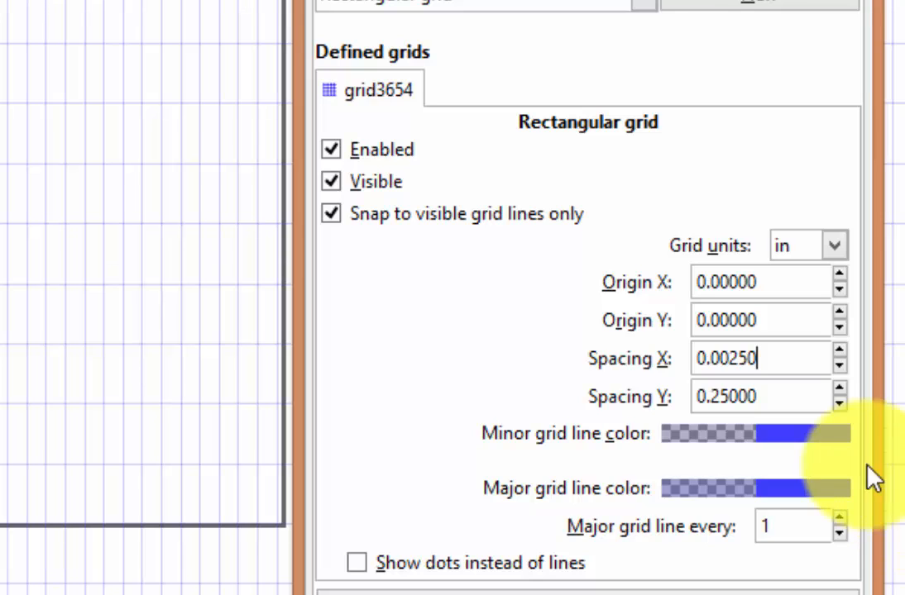
drag(718, 396, 833, 394)
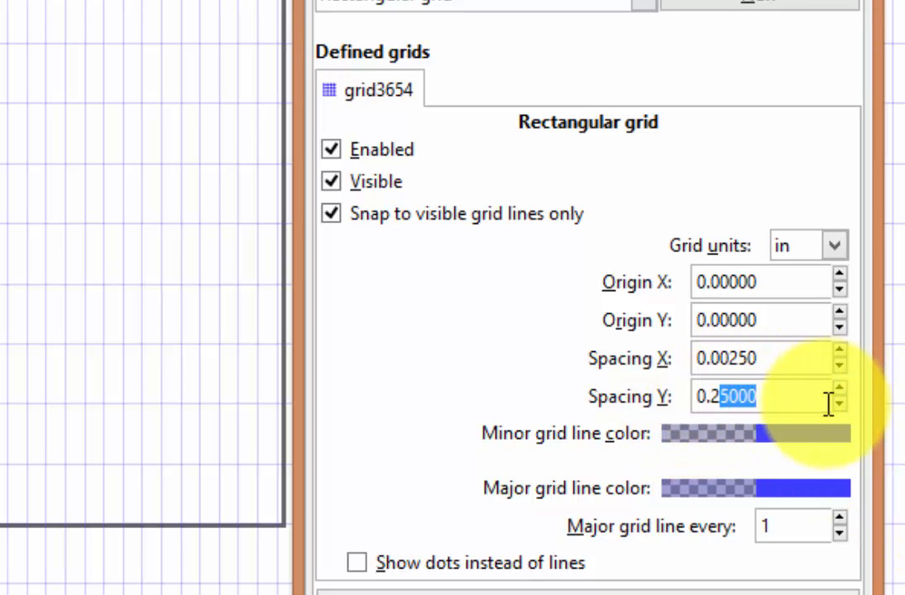
key(BackSpace)
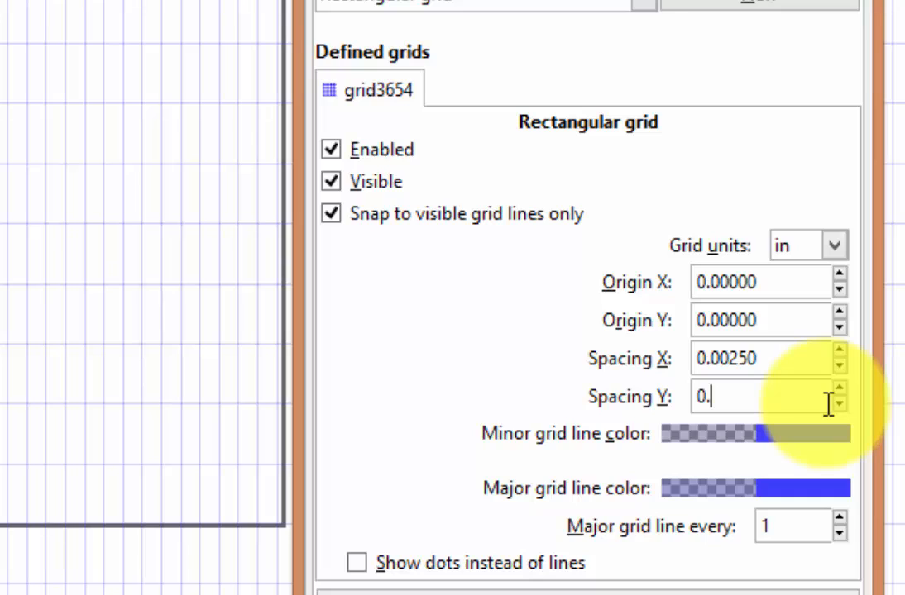
text(50)
text(0)
key(Return)
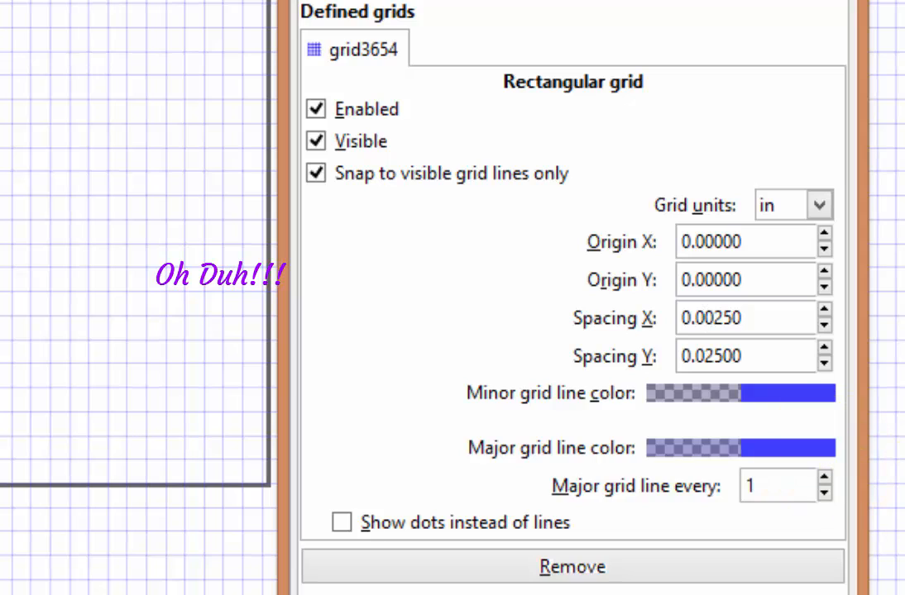
key(Delete)
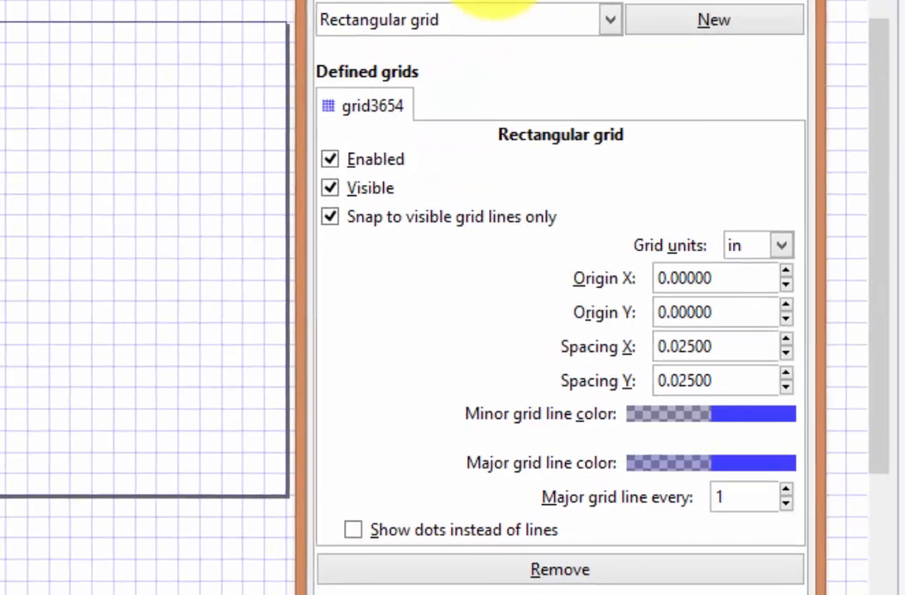
Set grid snapping to apply only when closer than a snap distance of 10, and close the document properties
click(496, 51)
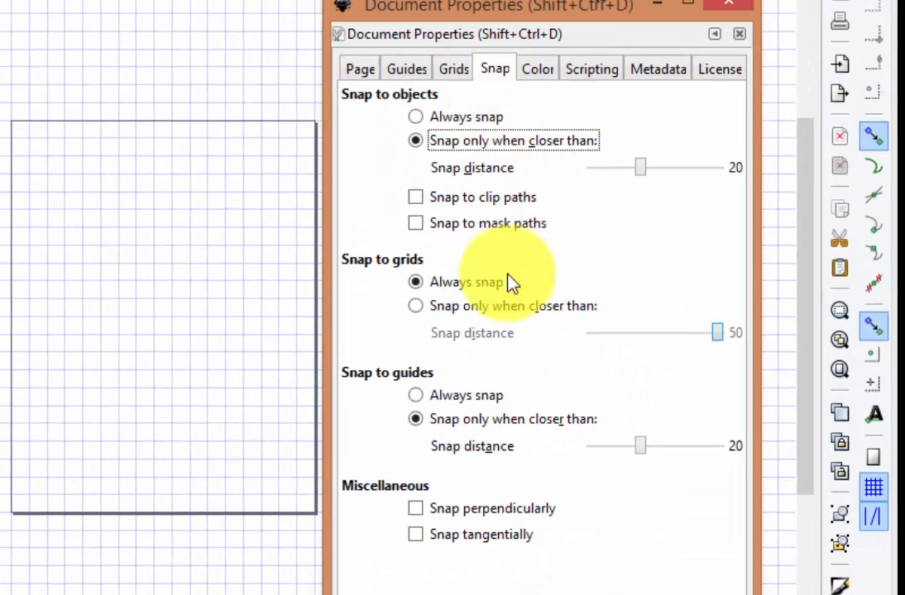
click(435, 312)
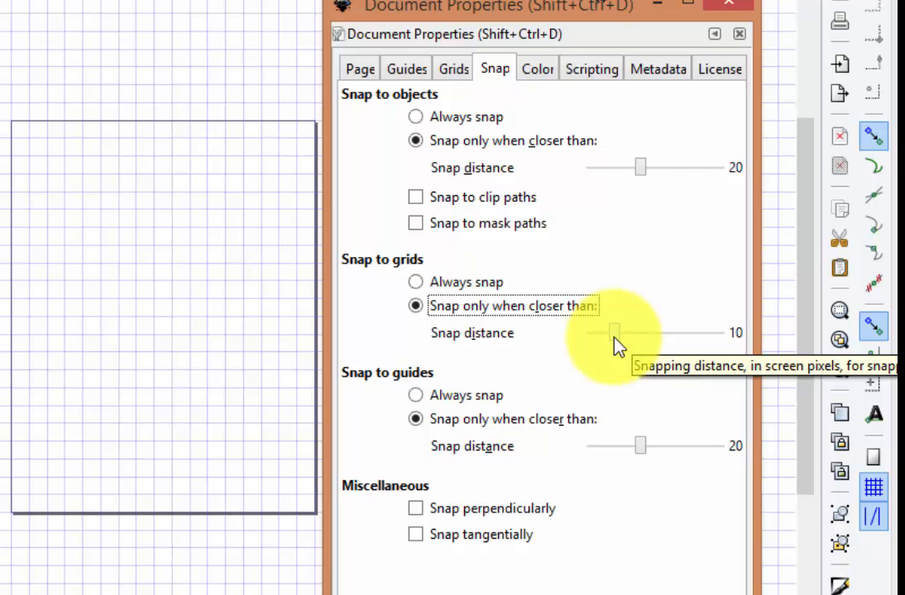
drag(613, 336, 733, 344)
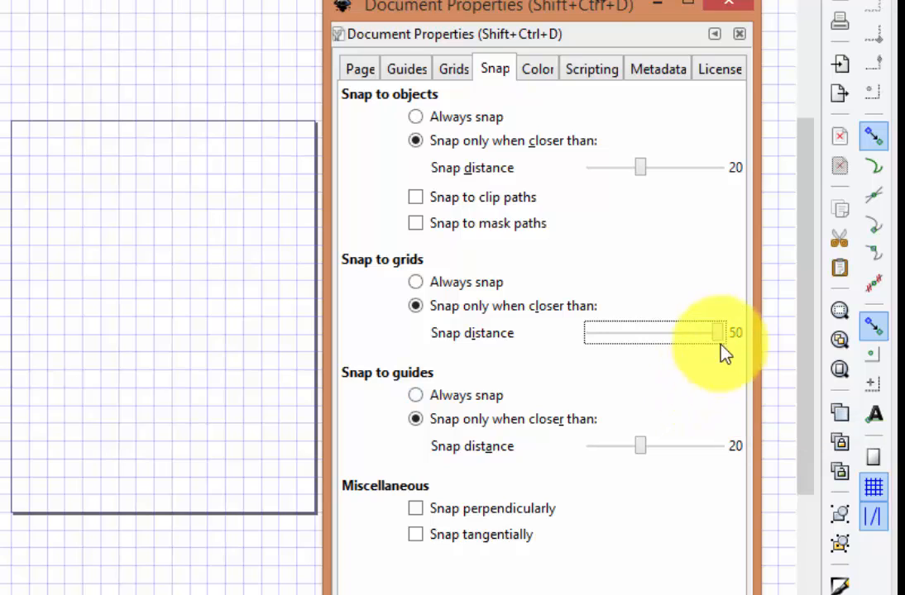
drag(721, 341, 616, 348)
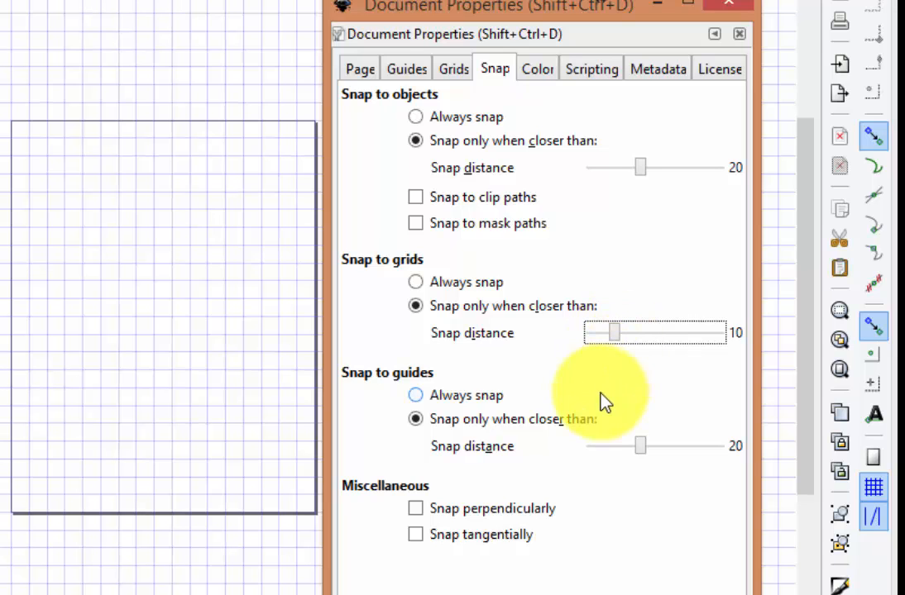
click(733, 10)
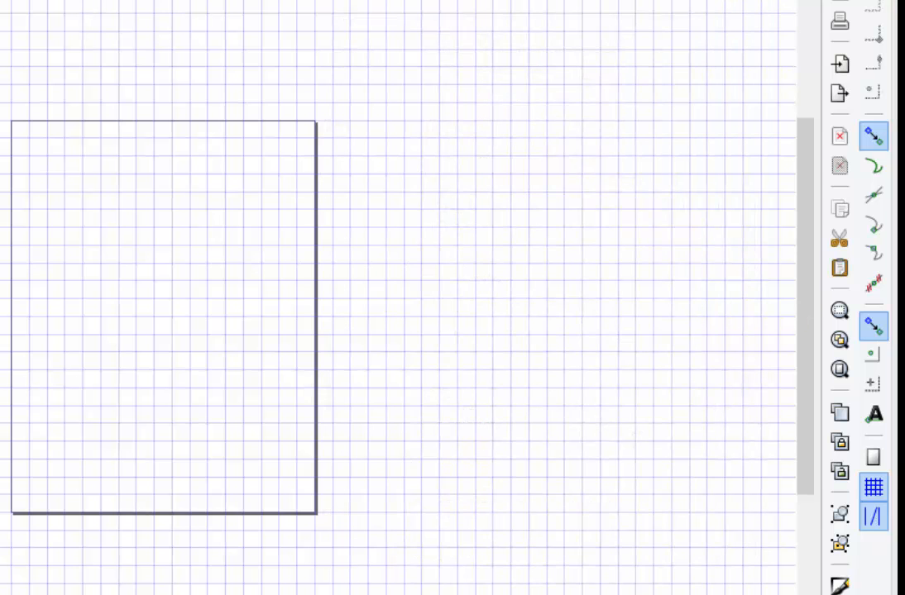
Switch to the file manager and look through the border print fabric images in the Border Stripes folder as thumbnails
key(alt+Tab)
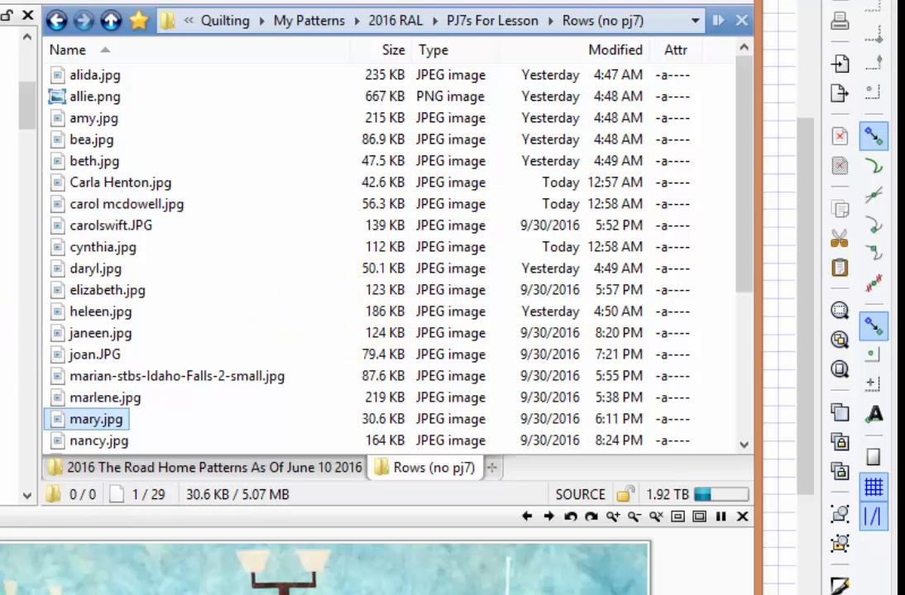
mouse_move(308, 275)
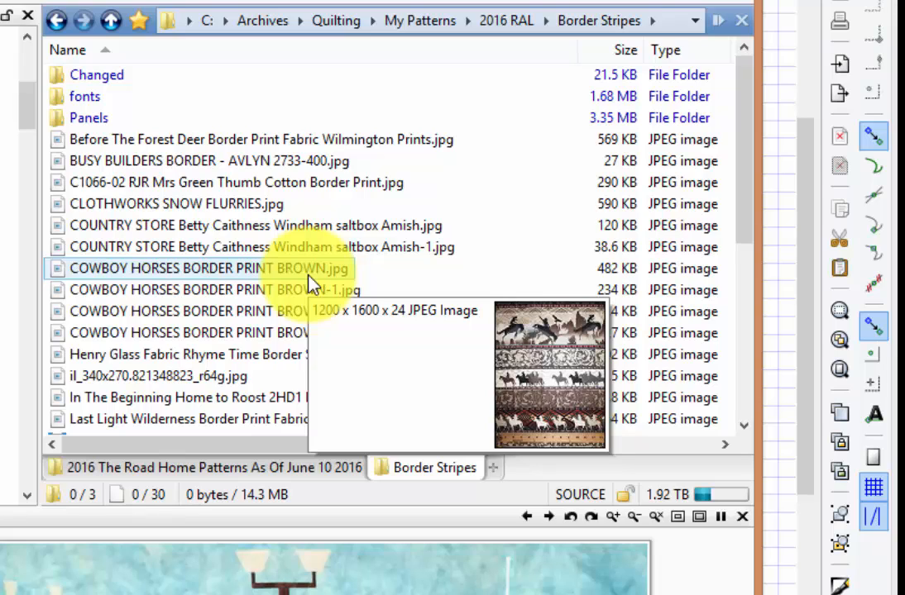
click(407, 139)
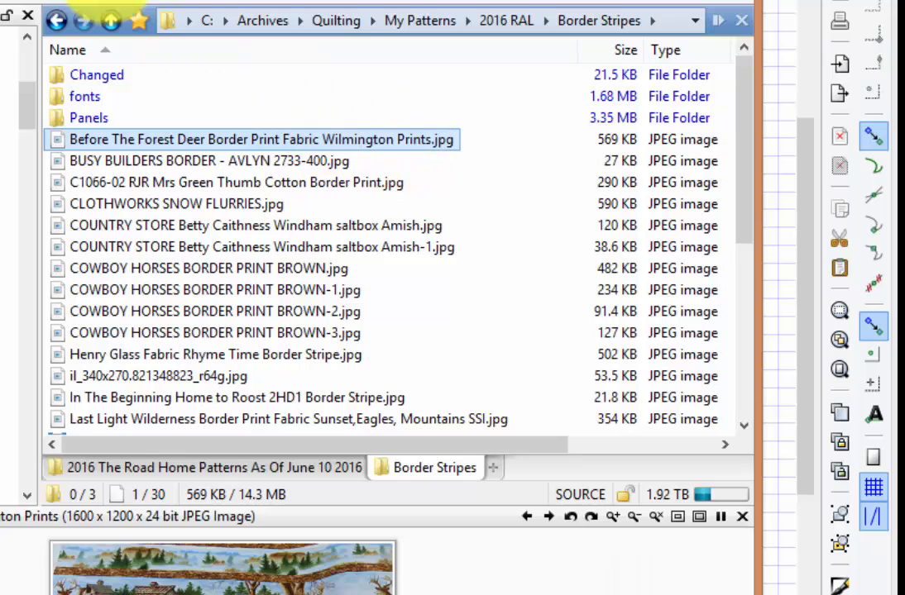
key(ctrl+6)
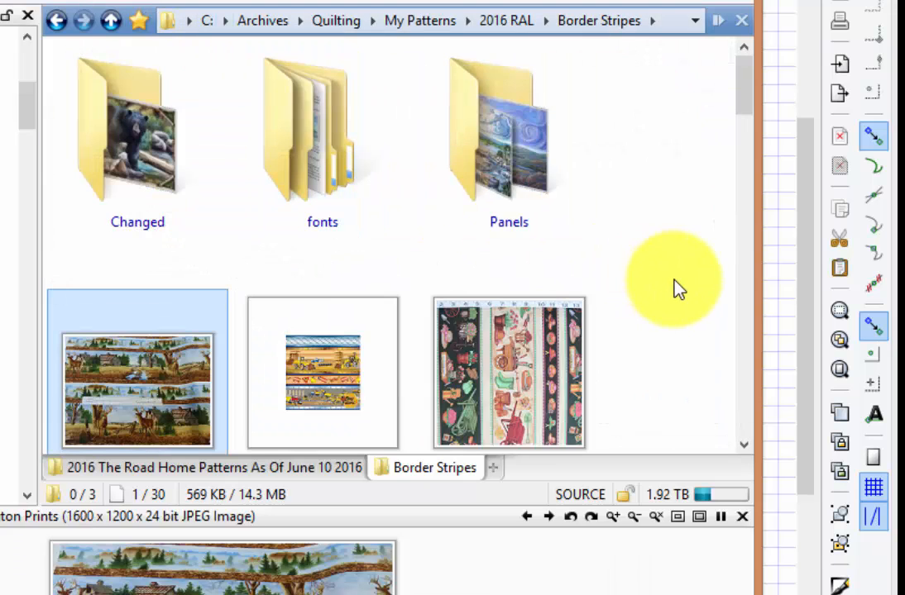
scroll(672, 218, down, 2)
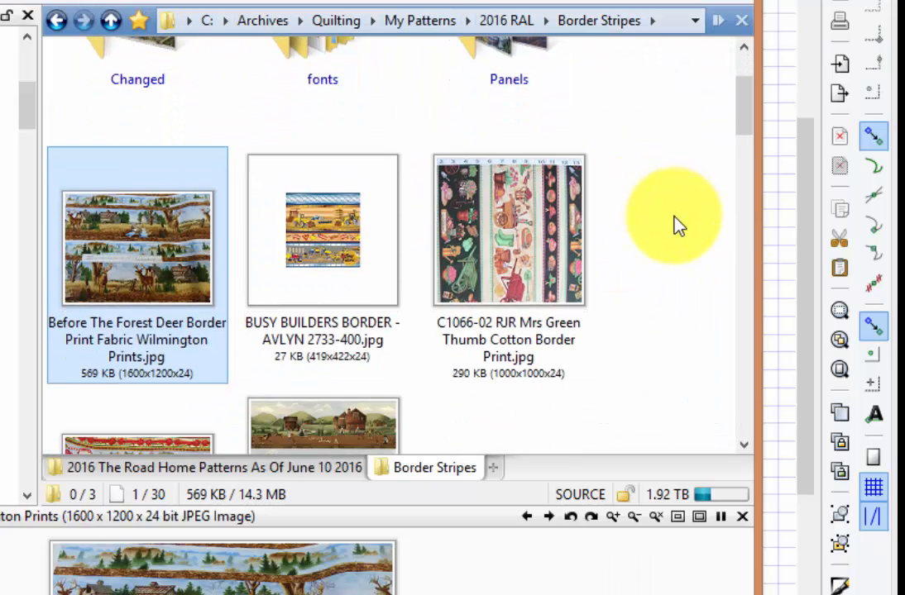
scroll(698, 234, down, 2)
scroll(705, 244, down, 2)
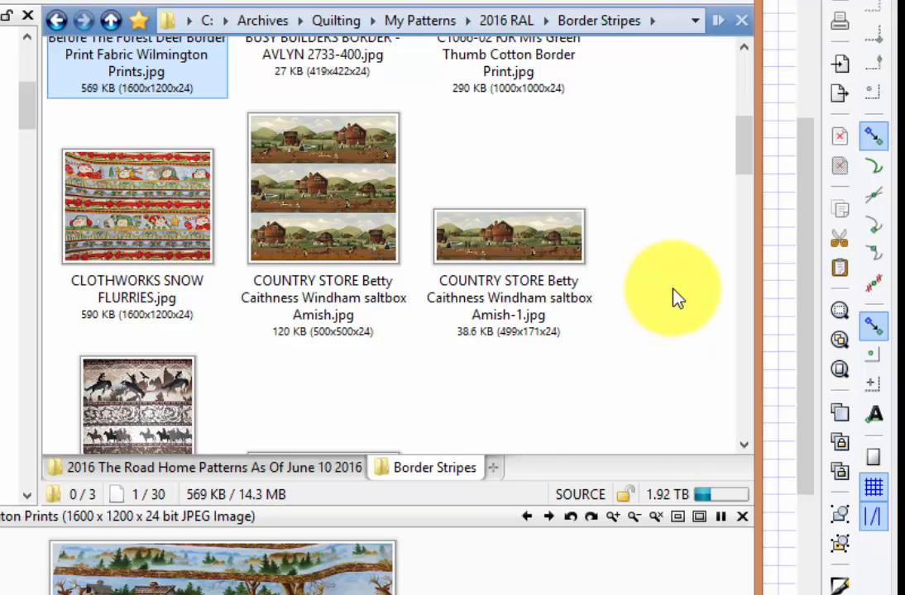
scroll(678, 295, down, 3)
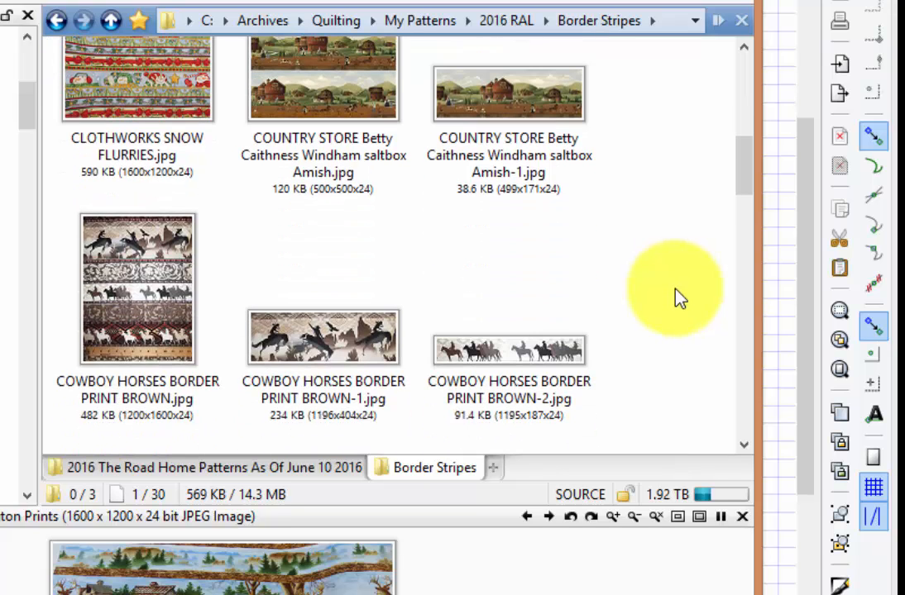
scroll(678, 323, down, 2)
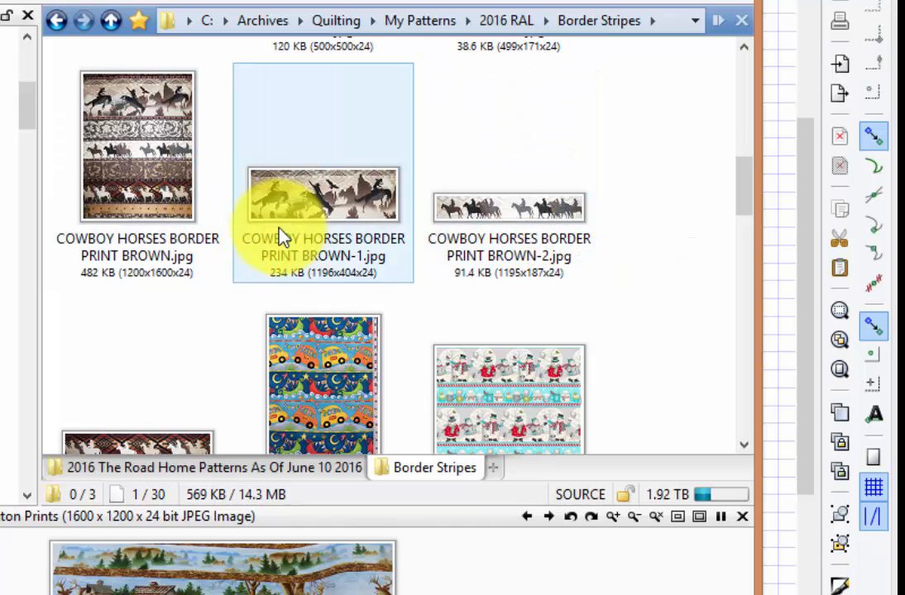
scroll(410, 244, down, 3)
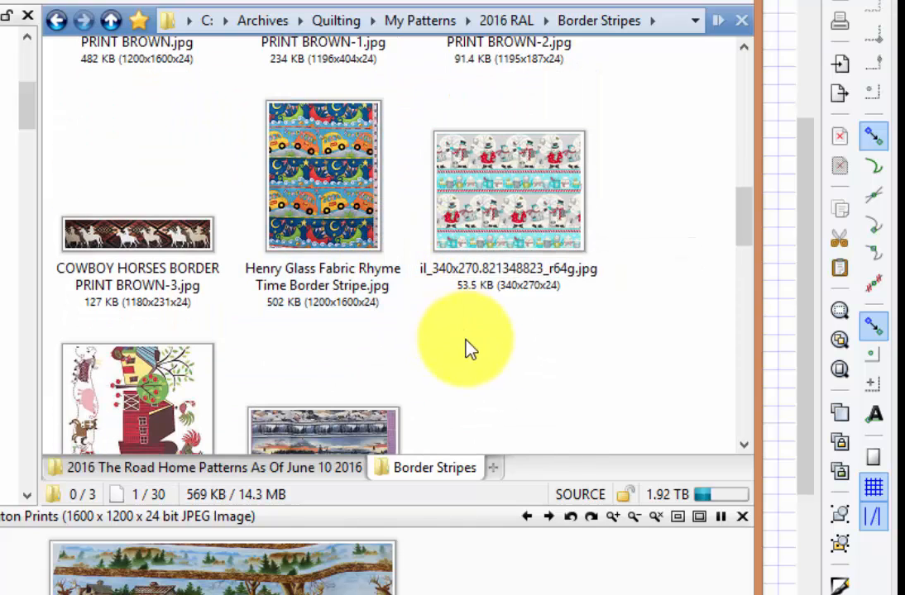
scroll(554, 377, down, 3)
scroll(554, 376, down, 1)
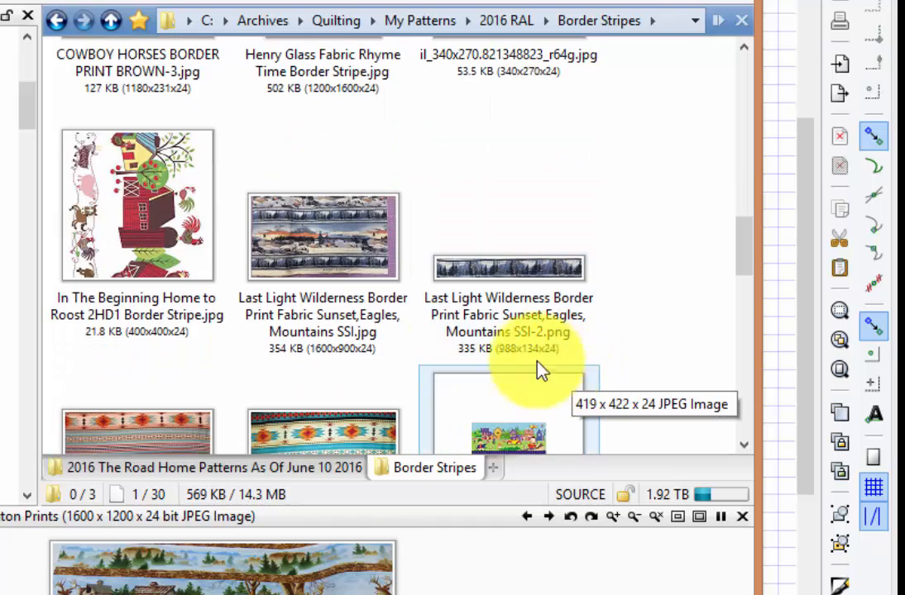
Look through the fabric panel images in the Panels subfolder and return to the Border Stripes folder
click(2, 346)
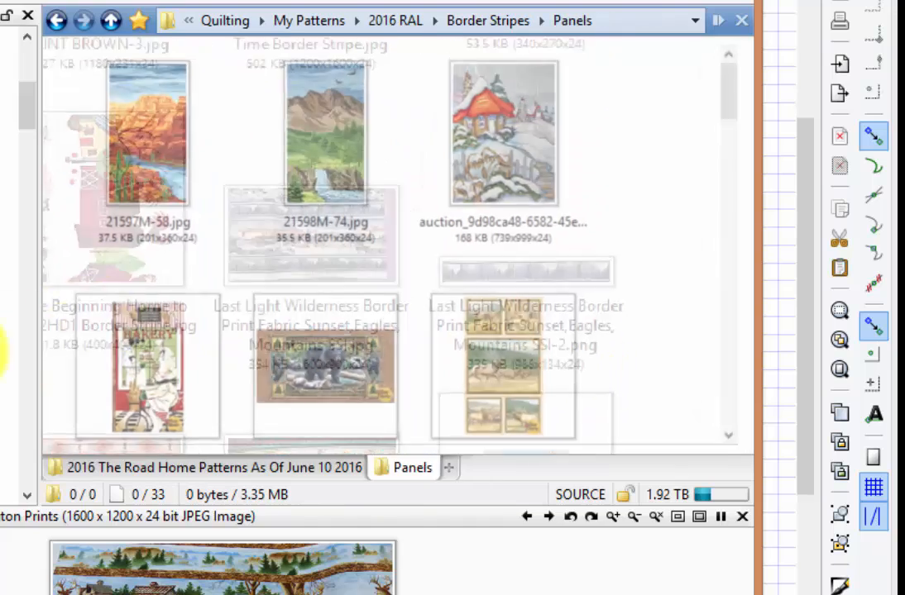
scroll(693, 310, down, 2)
scroll(697, 321, down, 3)
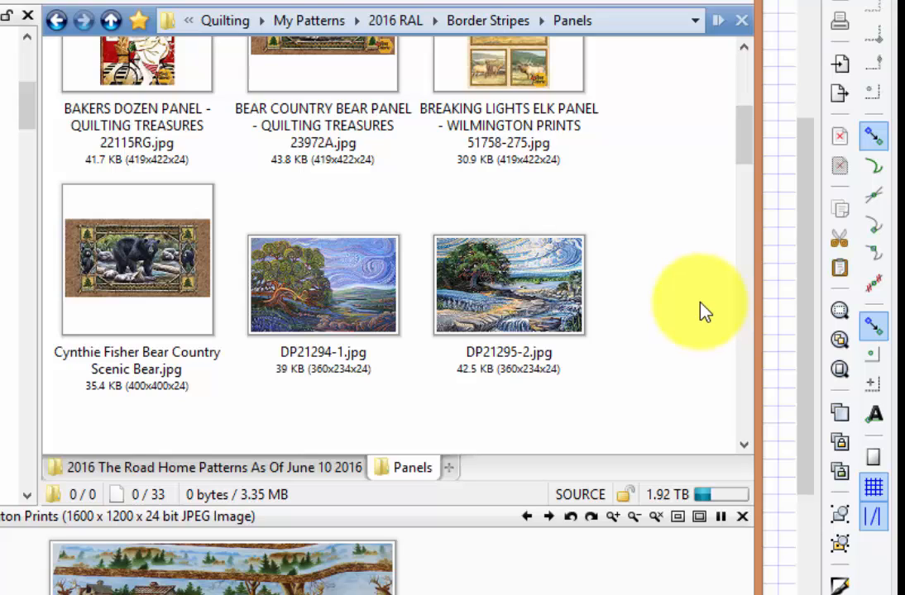
scroll(702, 313, down, 3)
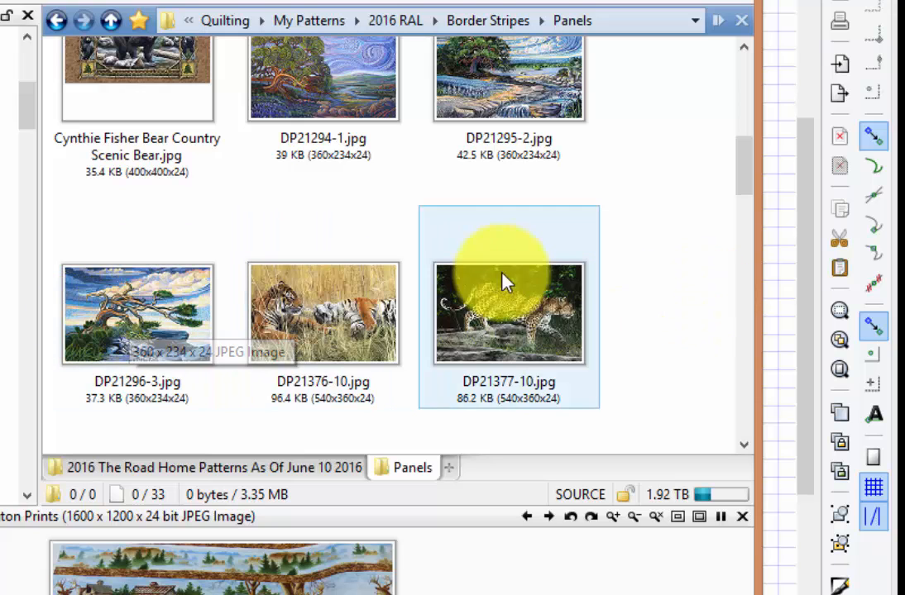
scroll(646, 277, up, 1)
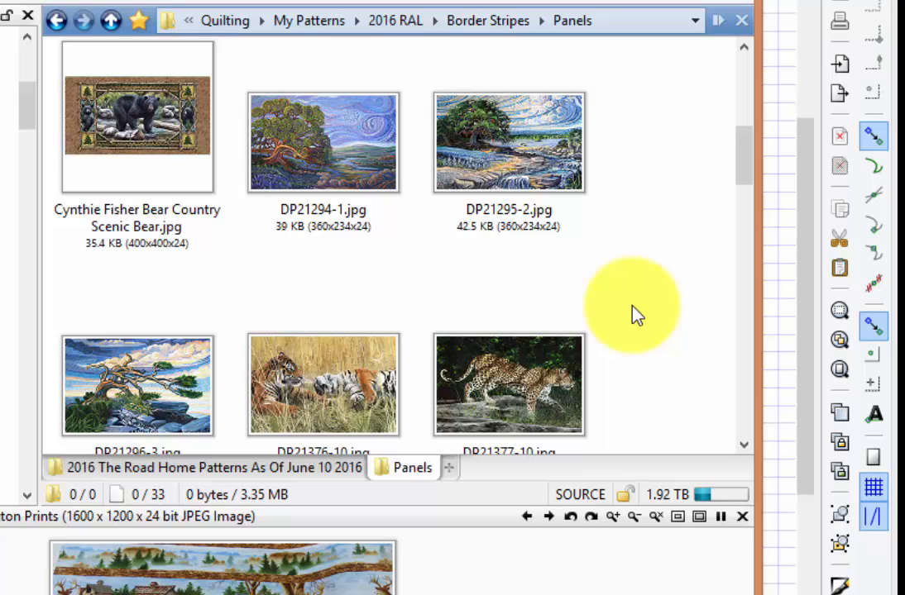
scroll(642, 281, up, 5)
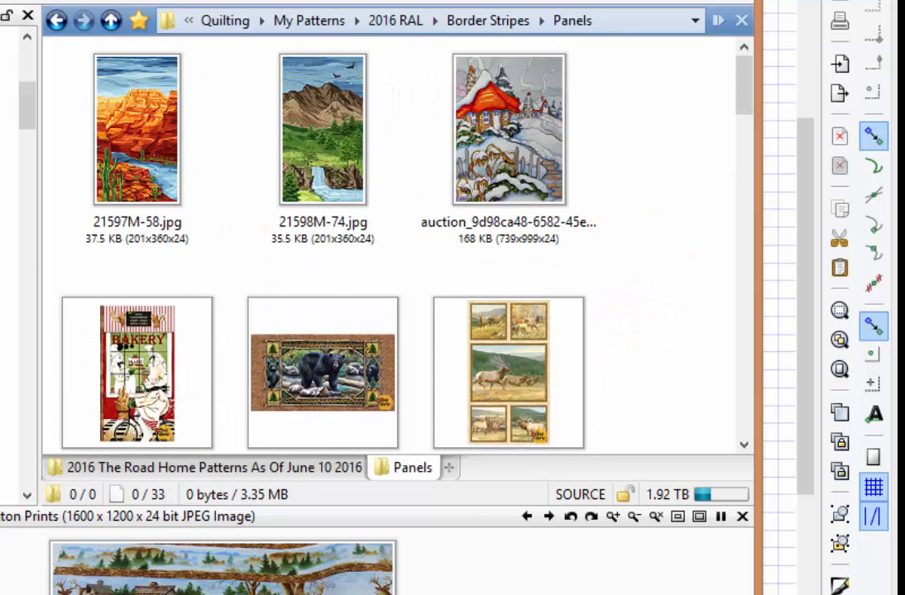
key(BackSpace)
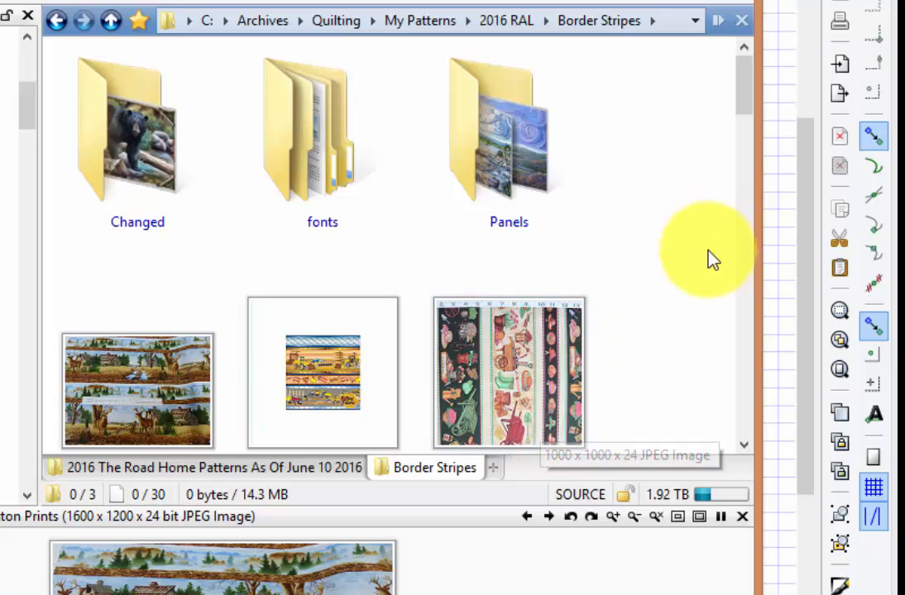
scroll(687, 294, down, 3)
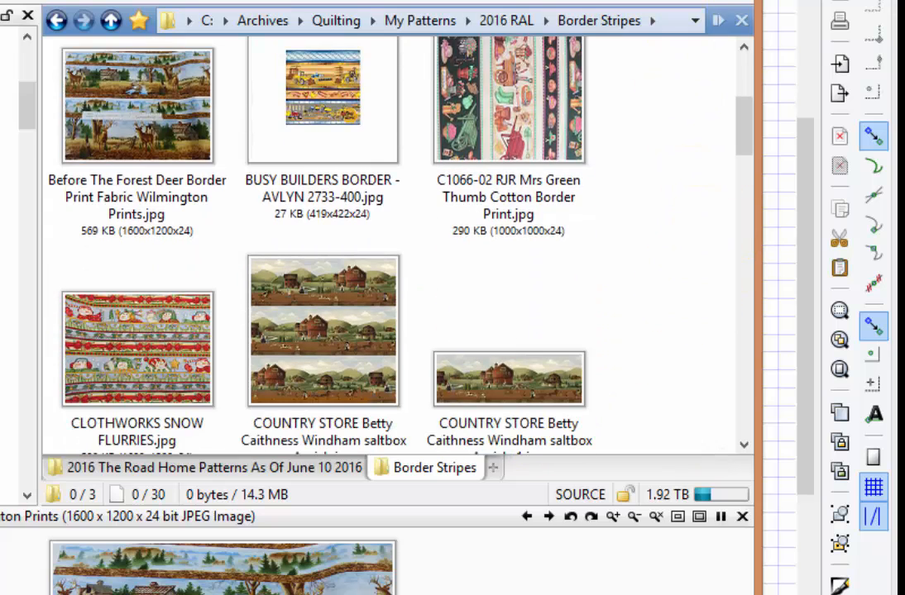
Switch back to Inkscape, start importing an image and browse to the Rows (no pj7) folder inside PJ7s For Lesson
key(super+Down)
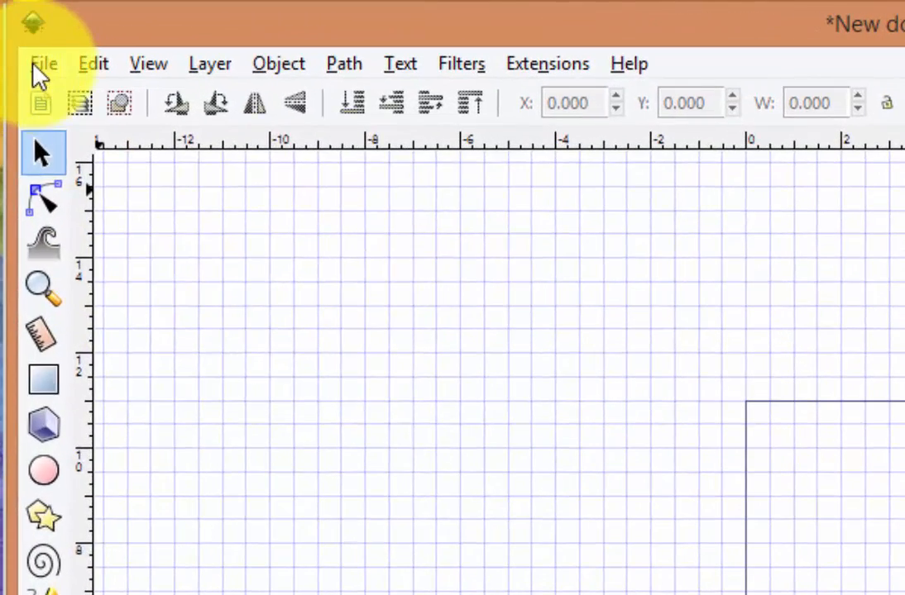
click(27, 39)
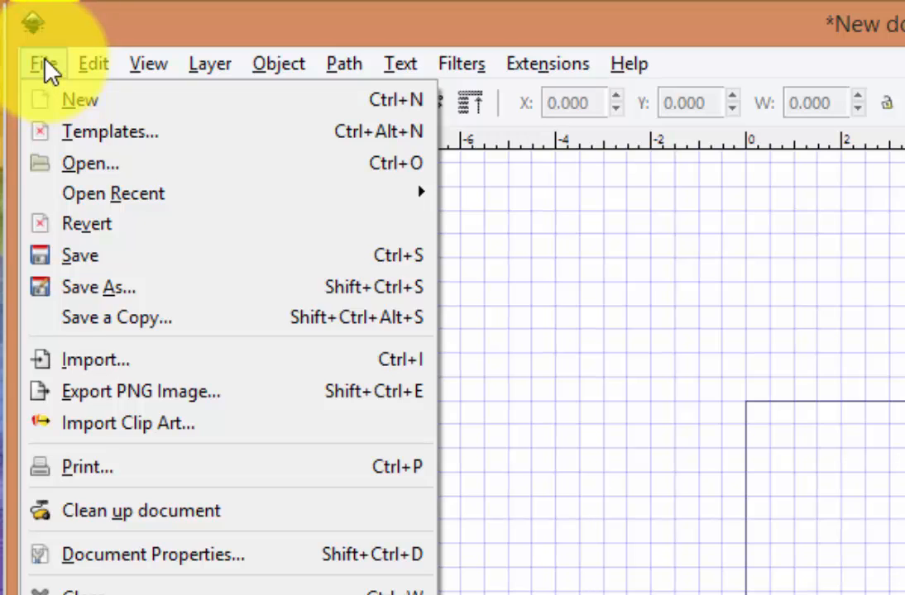
click(81, 364)
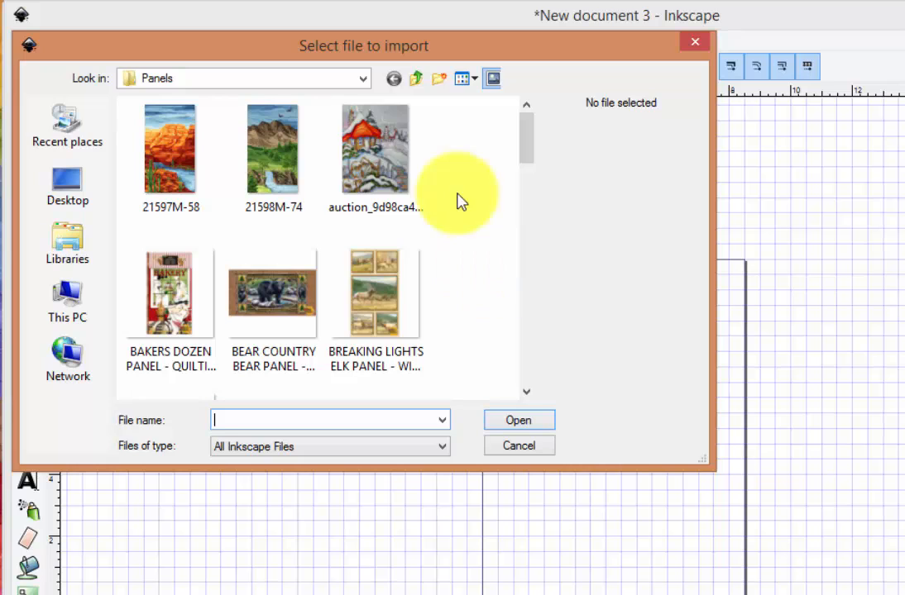
click(417, 79)
click(417, 79)
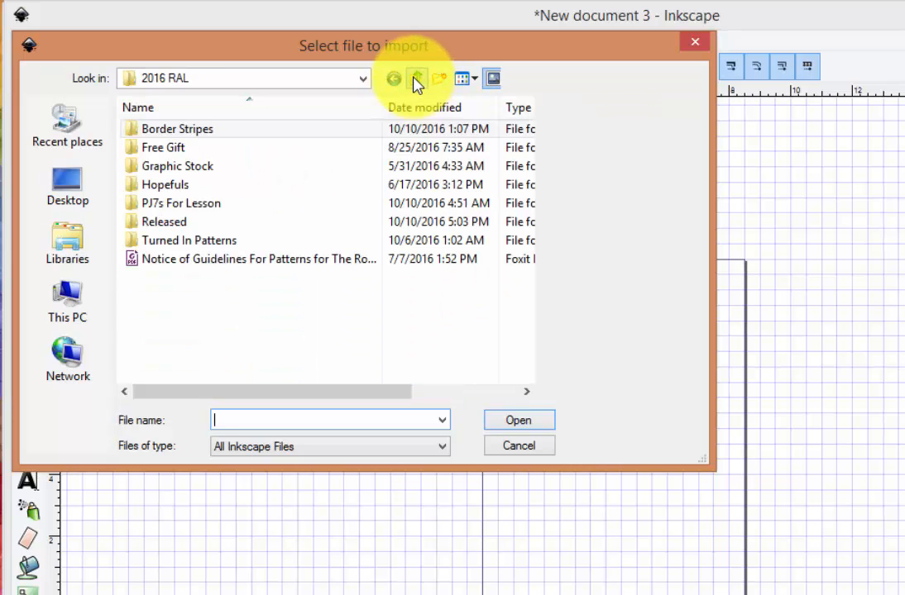
double_click(212, 204)
double_click(195, 130)
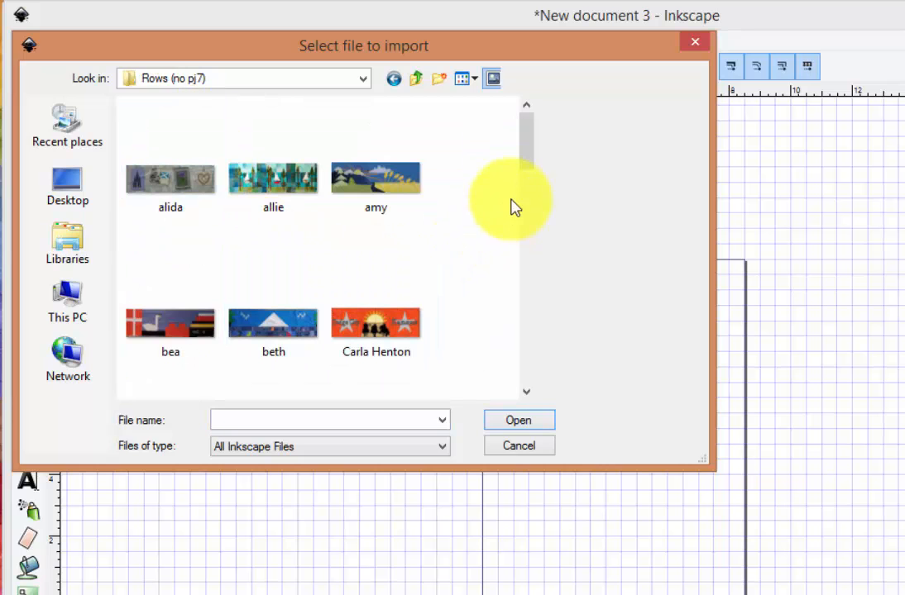
Import the allie row image as an embedded bitmap with DPI from file, and move it to X -7.229, Y 10.396 inches
scroll(531, 152, down, 1)
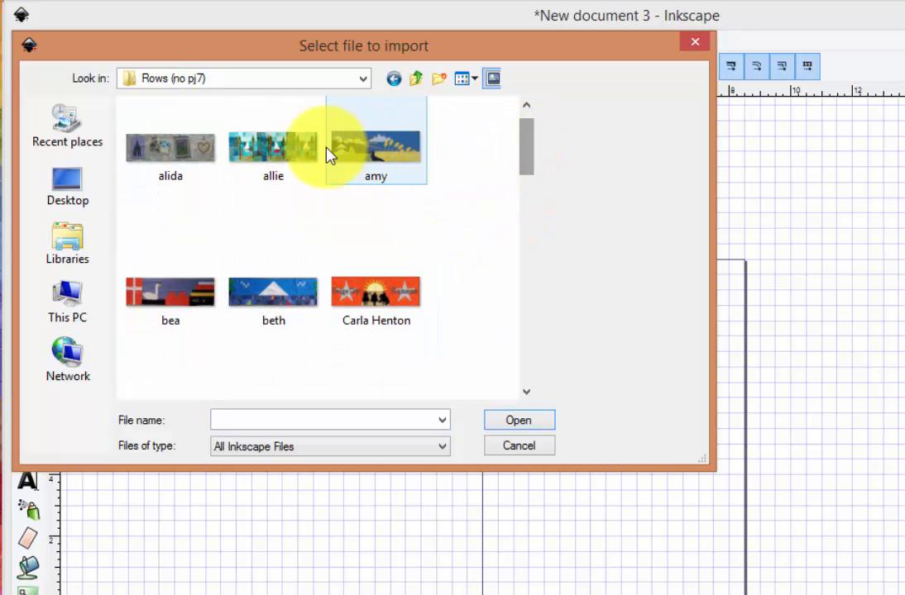
click(299, 157)
click(518, 421)
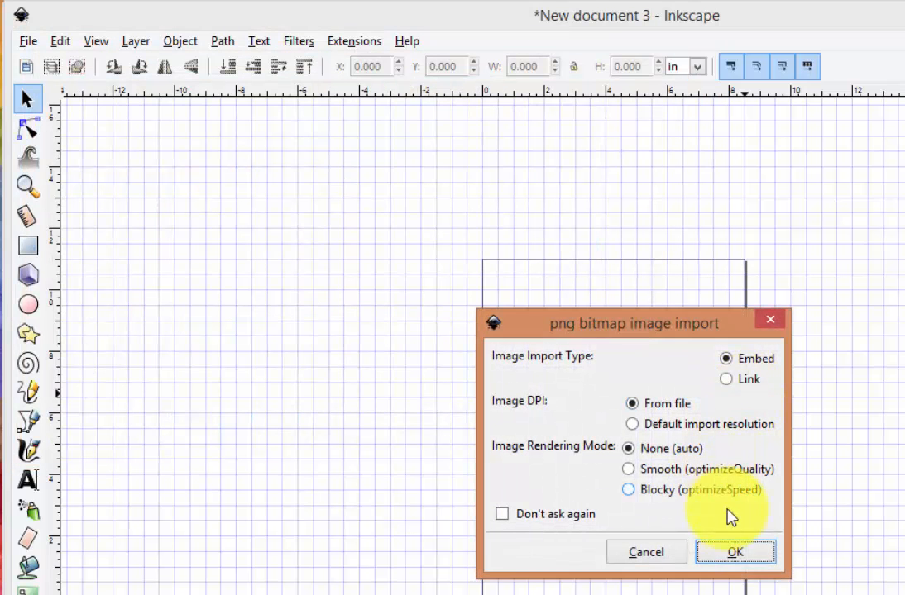
click(736, 552)
drag(801, 556, 629, 289)
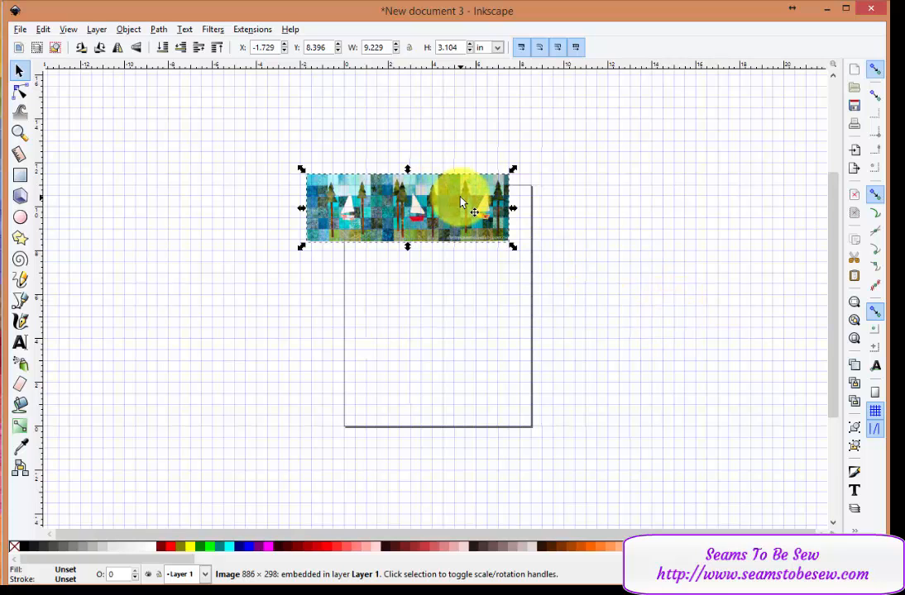
drag(448, 205, 308, 160)
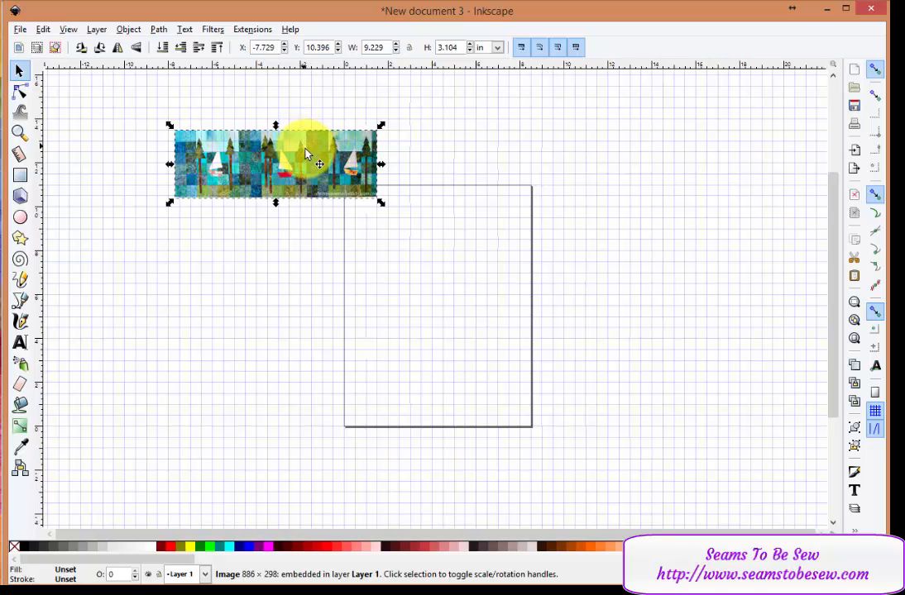
drag(314, 156, 354, 156)
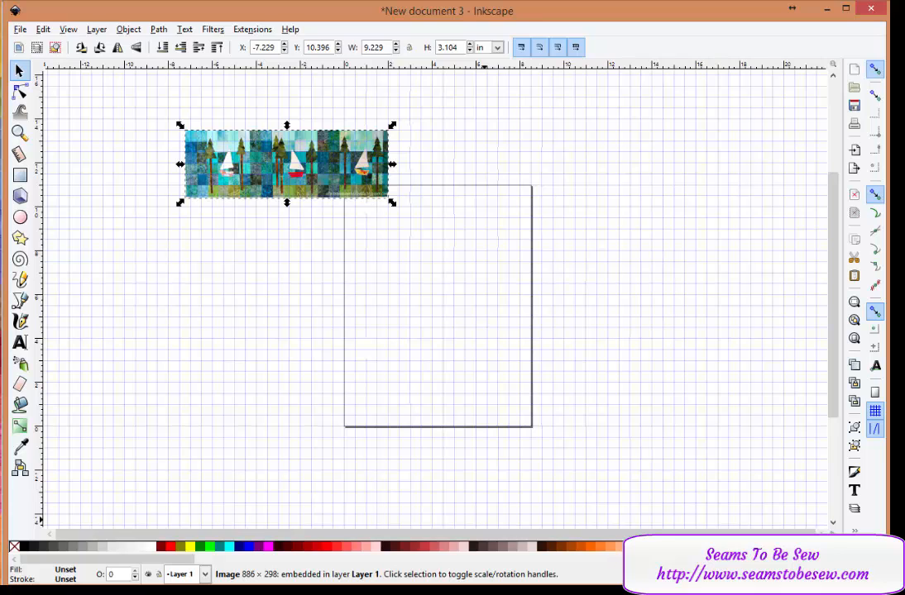
Switch to the file manager, open the Road to Harrisville pattern PDF from the Released folder and look for the row's size
key(alt+Tab)
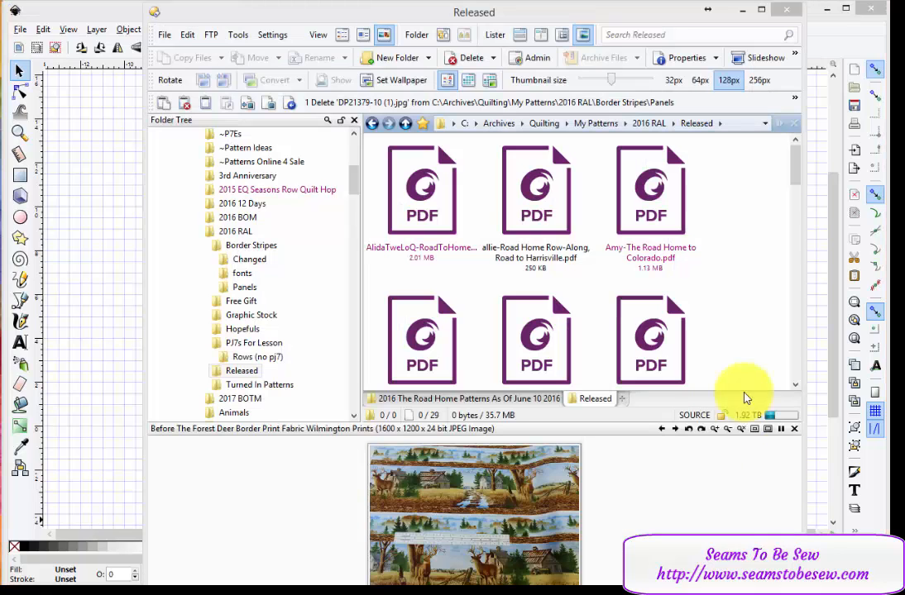
click(529, 224)
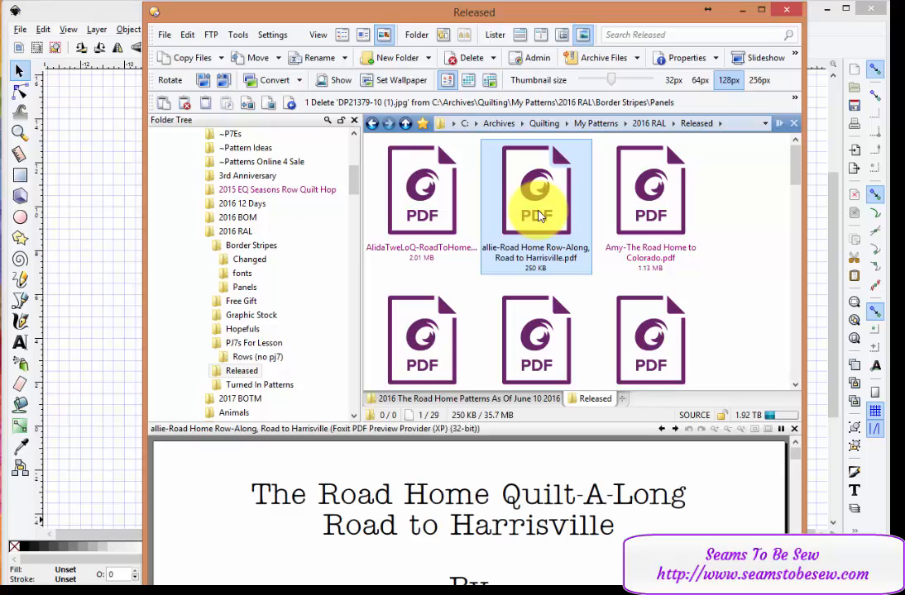
double_click(592, 342)
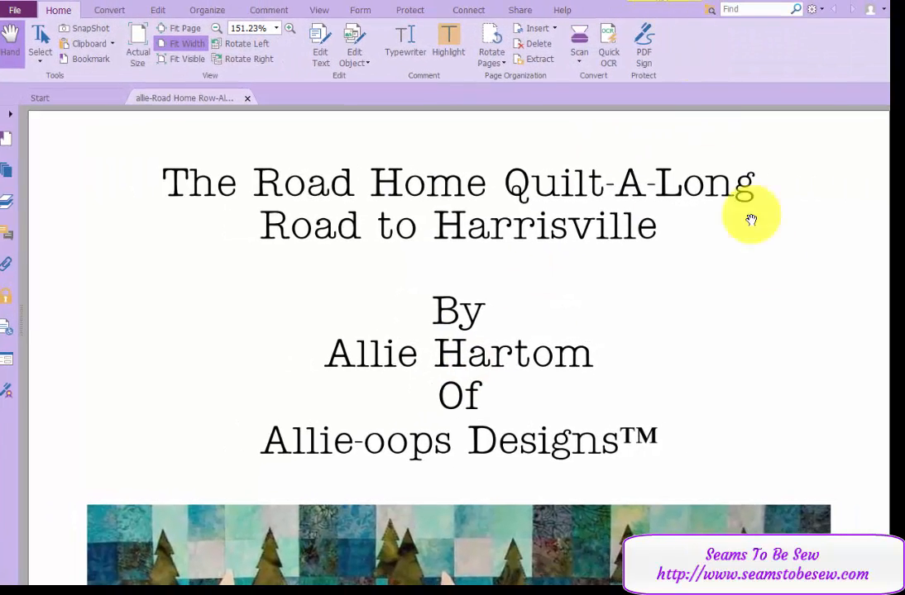
scroll(752, 248, down, 5)
scroll(764, 354, down, 4)
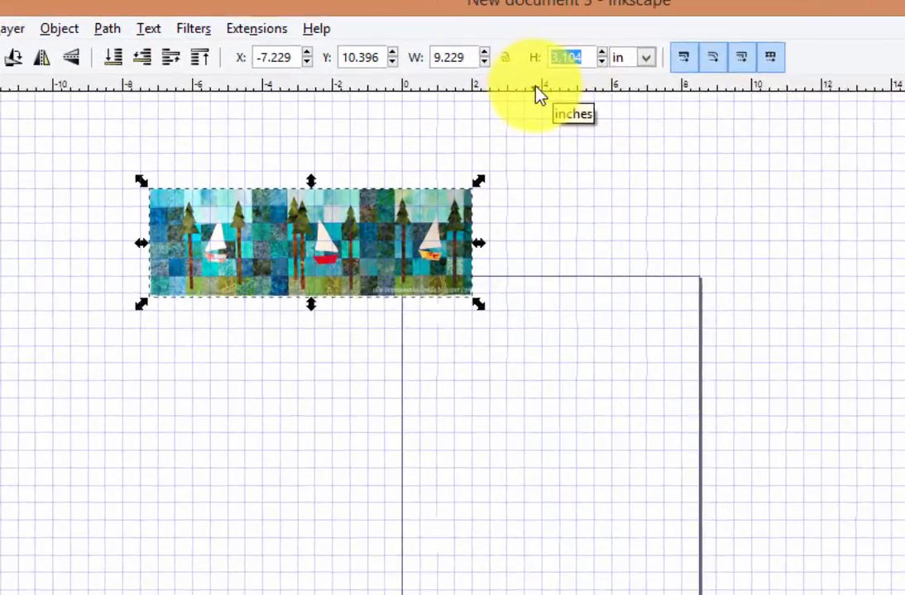
Resize the imported sailboat row image to 6 inches high and 20 inches wide
text(6.)
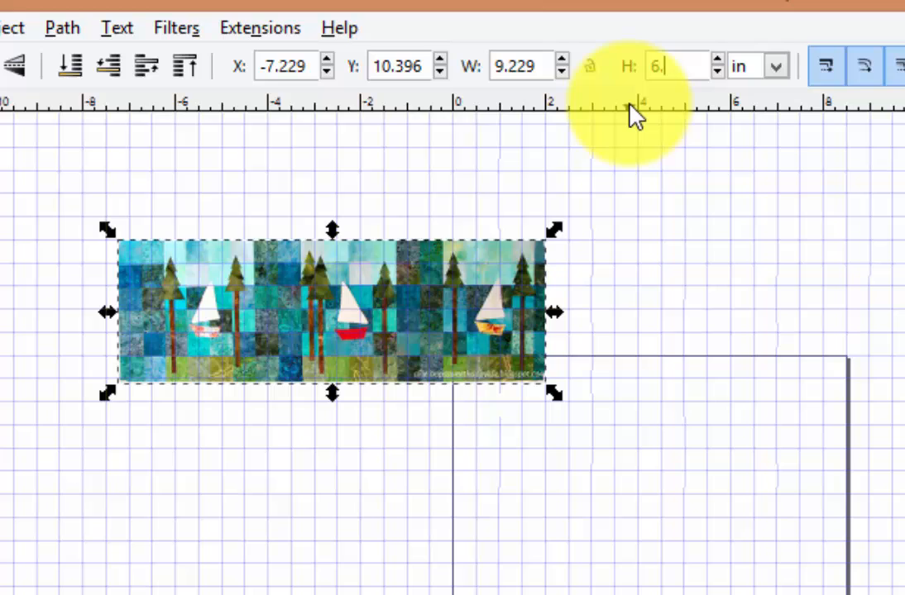
key(Return)
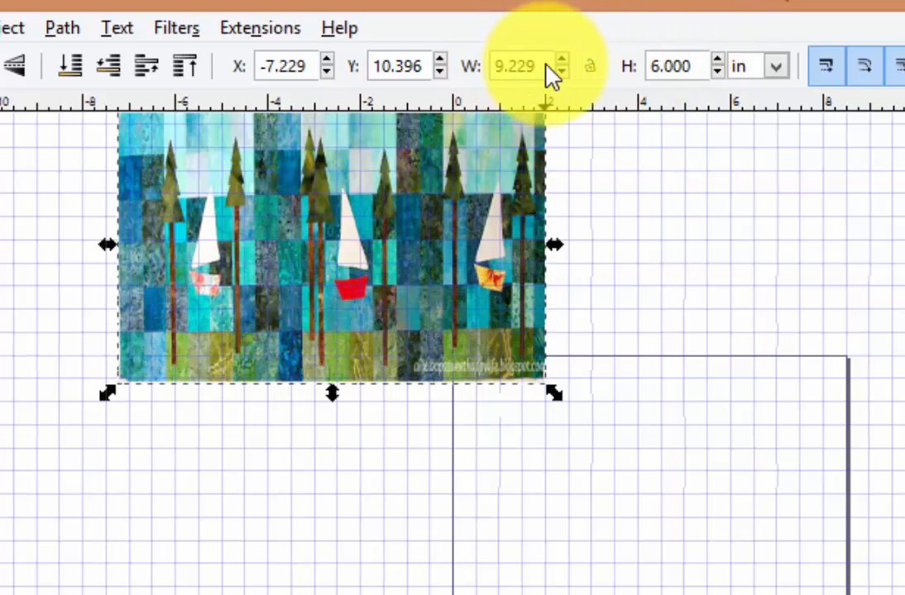
double_click(532, 67)
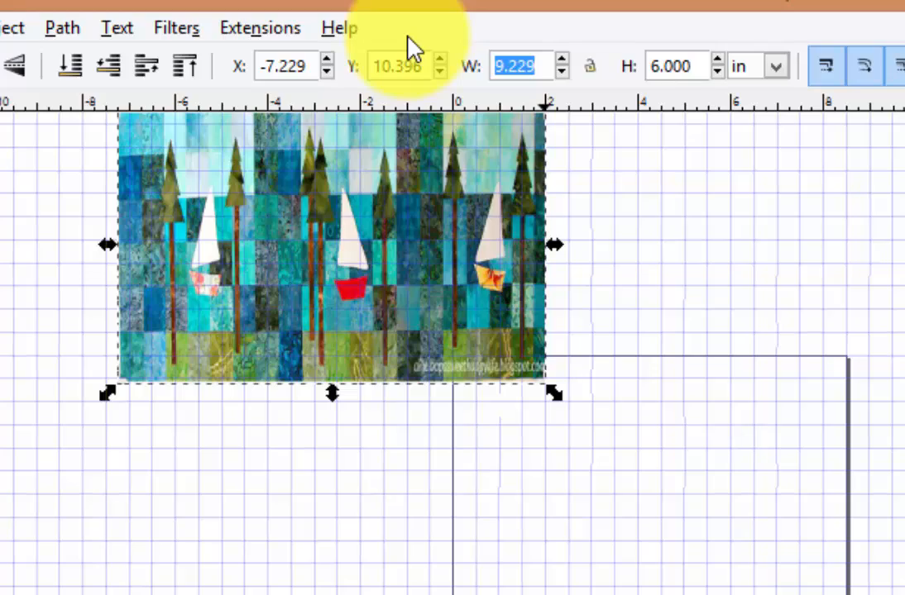
text(20.)
key(Return)
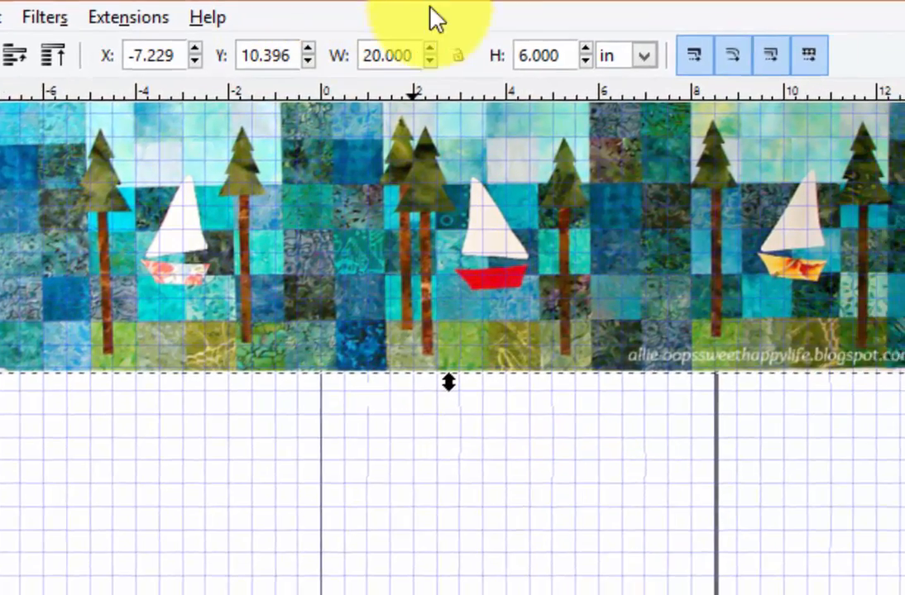
Move the sailboat row above the page, snapping it to the grid at X -14, Y 12.5 inches
drag(751, 216, 411, 236)
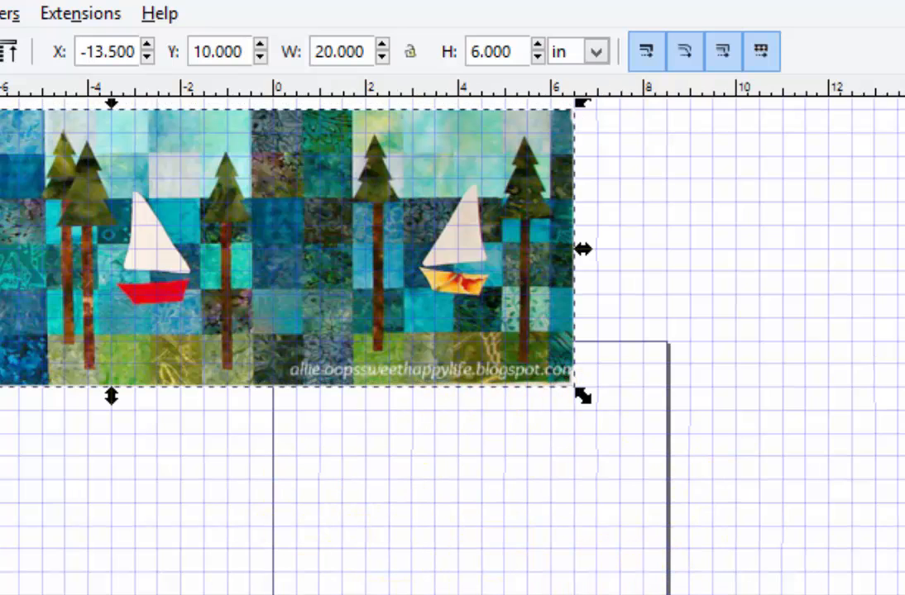
scroll(386, 298, up, 4)
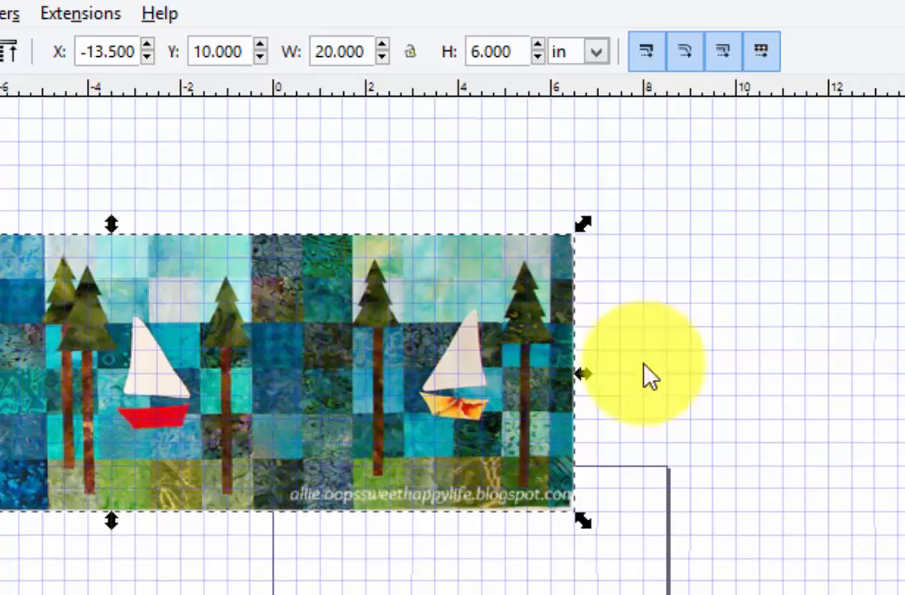
drag(497, 339, 507, 223)
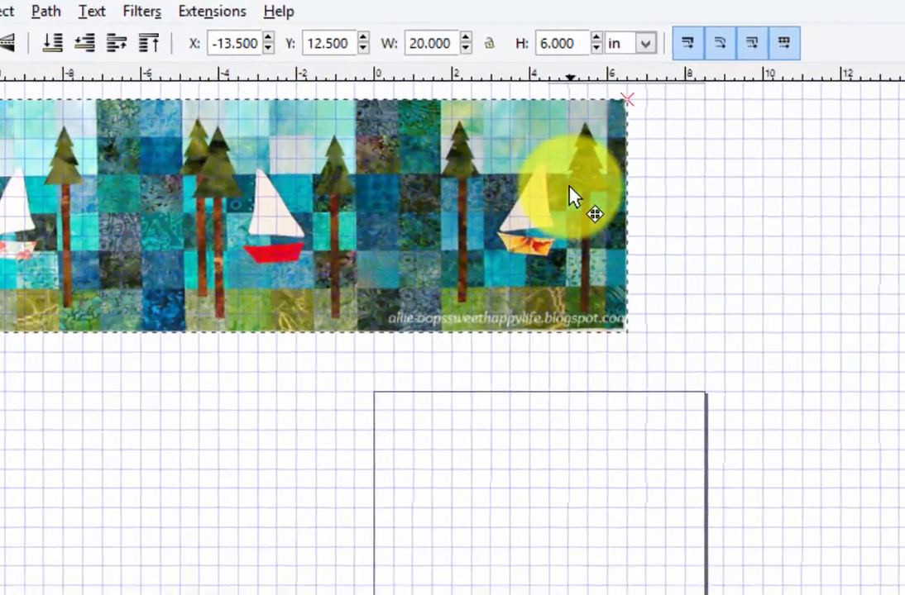
drag(569, 187, 570, 187)
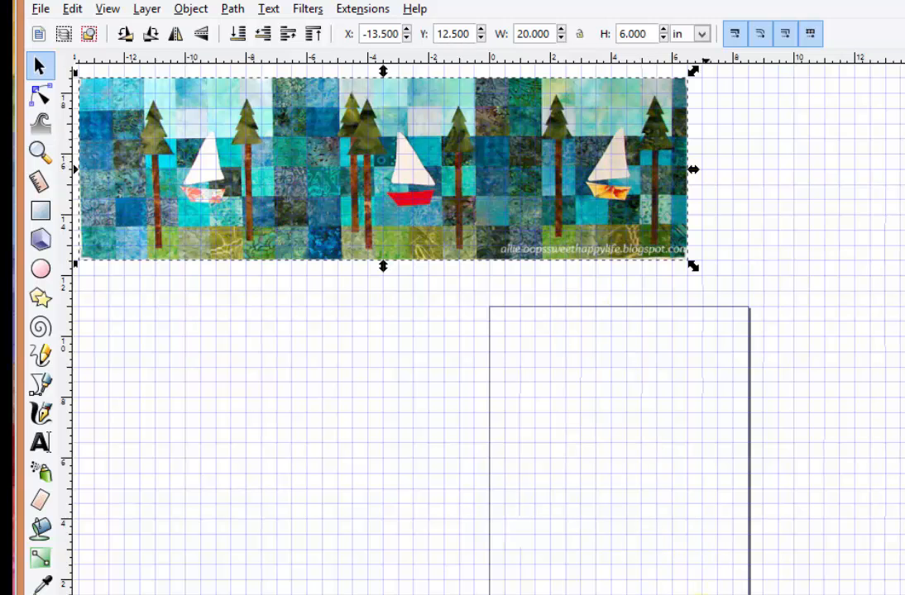
scroll(483, 327, left, 2)
scroll(482, 326, left, 1)
mouse_move(545, 234)
mouse_down()
mouse_move(541, 216)
mouse_move(561, 217)
mouse_move(527, 212)
mouse_up()
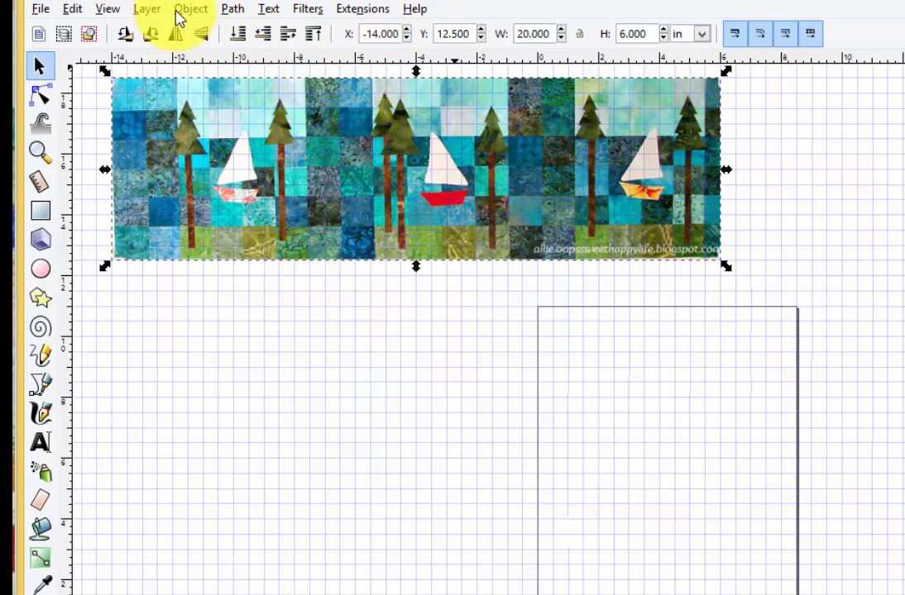
Import the cynthia row image from the Rows (no pj7) folder and place it just below the sailboat row
click(37, 9)
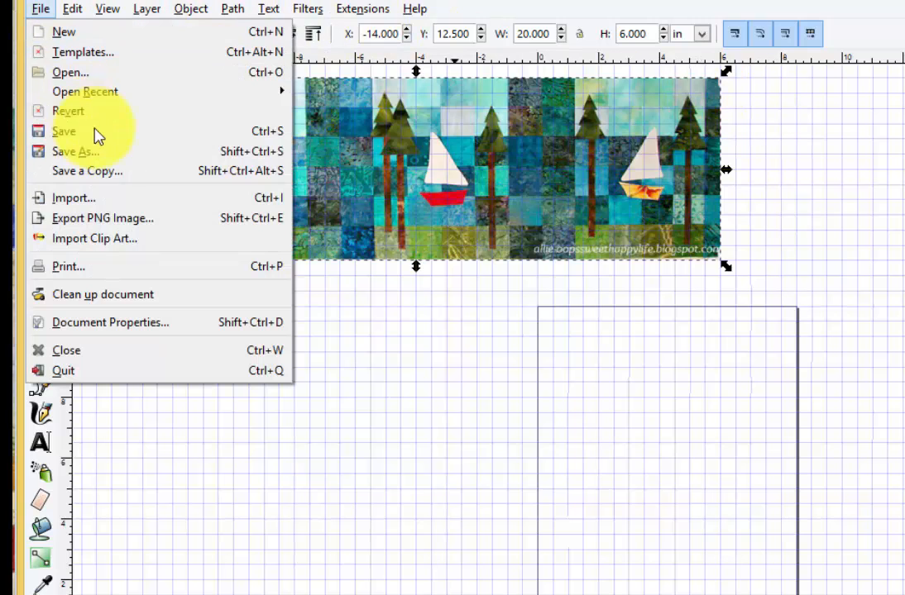
click(104, 200)
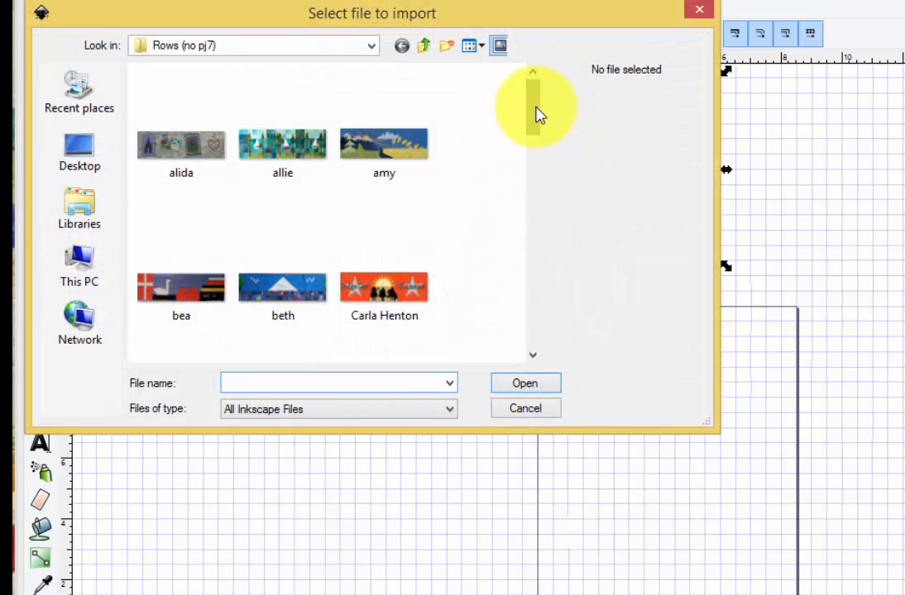
mouse_move(538, 116)
mouse_down()
mouse_move(535, 142)
mouse_move(535, 121)
mouse_move(525, 125)
mouse_up()
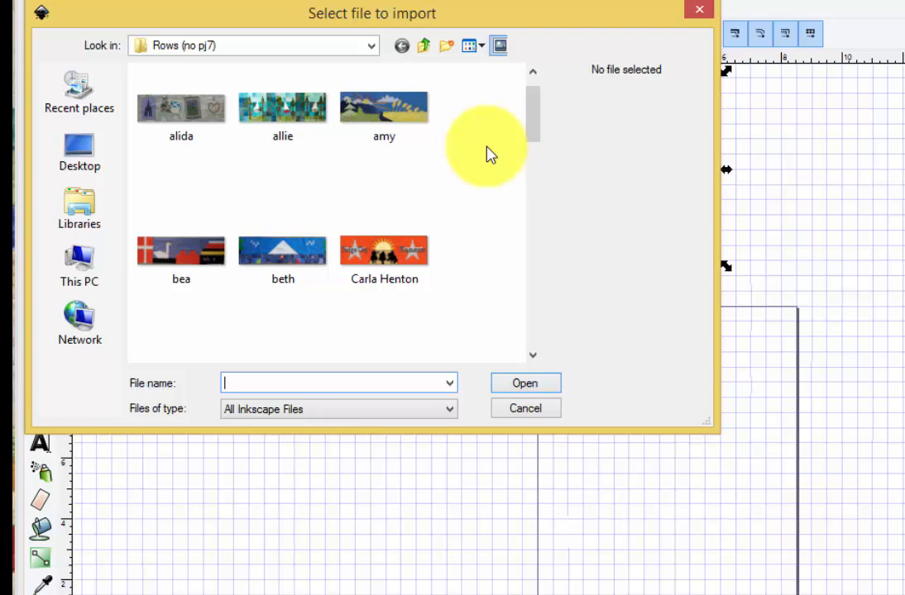
drag(533, 111, 515, 170)
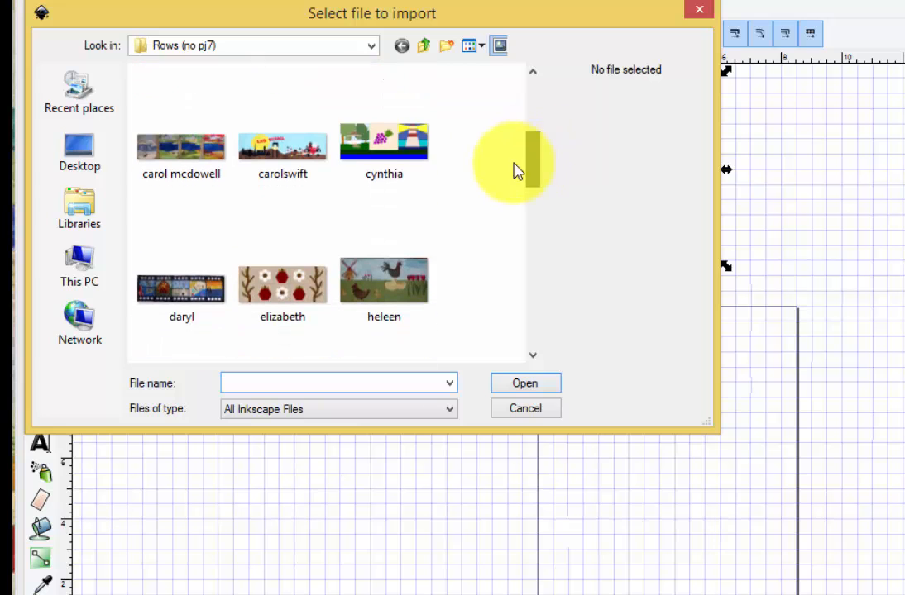
click(392, 159)
click(523, 386)
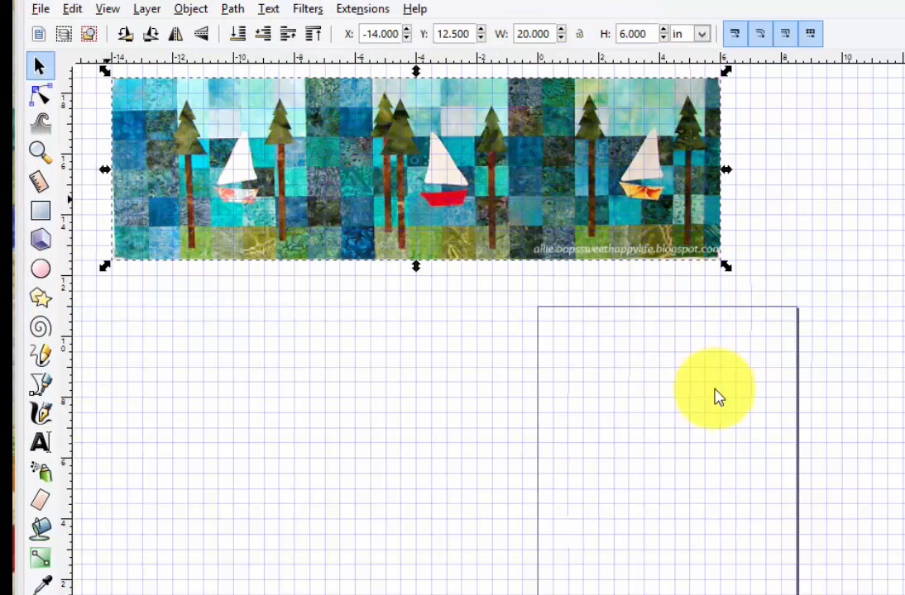
click(741, 514)
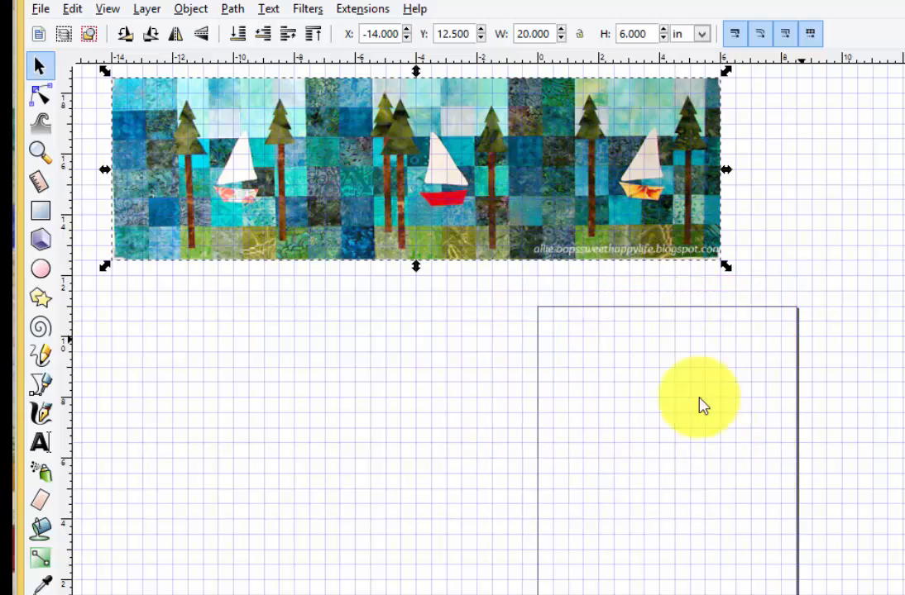
drag(731, 344, 709, 348)
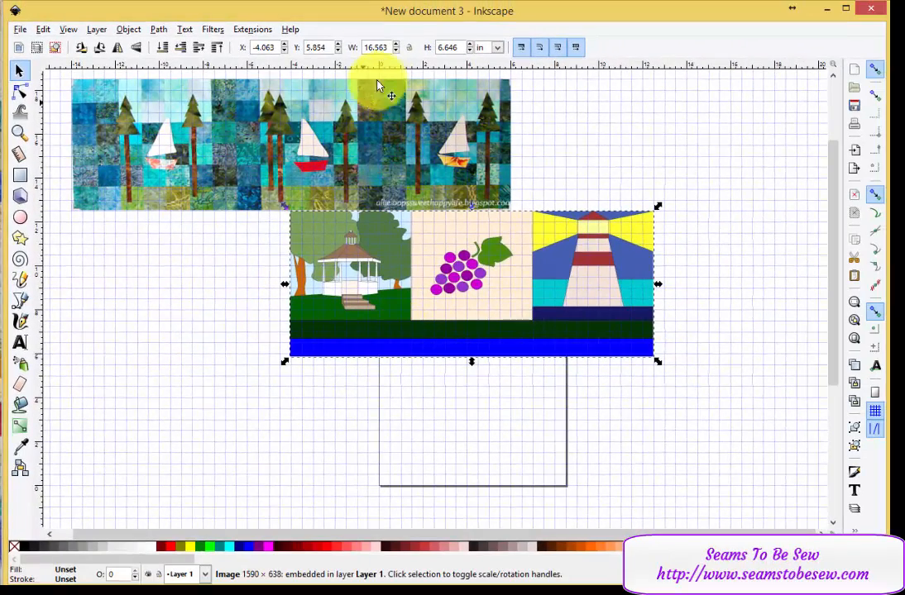
Resize the gazebo and lighthouse row to 18 by 6 inches and snap it to the grid at X -4, Y 6 inches
triple_click(459, 47)
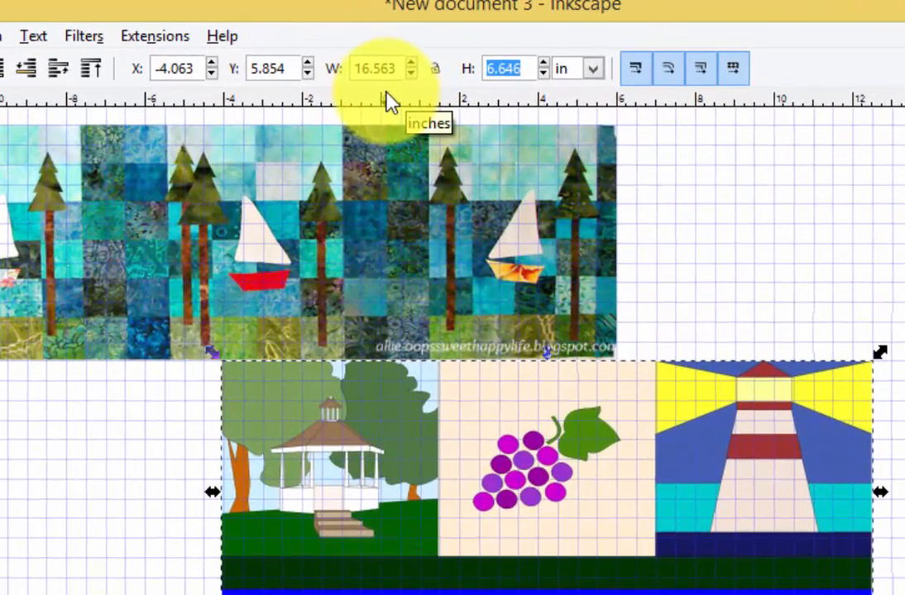
text(6.)
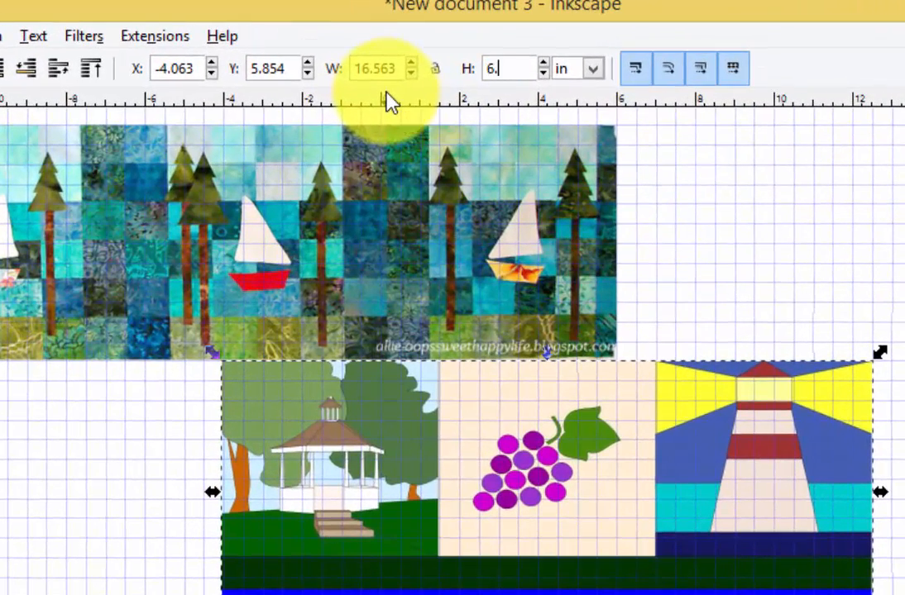
key(Return)
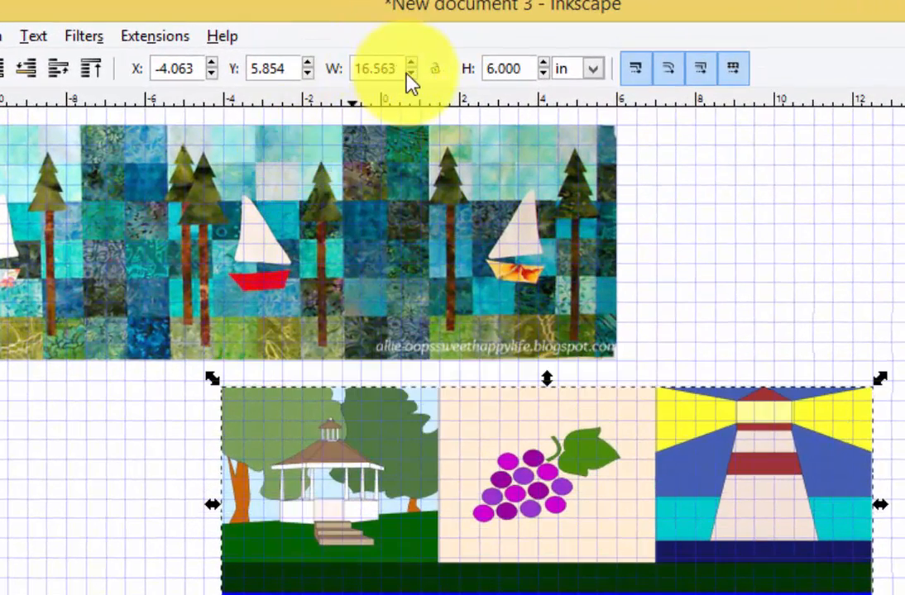
triple_click(401, 69)
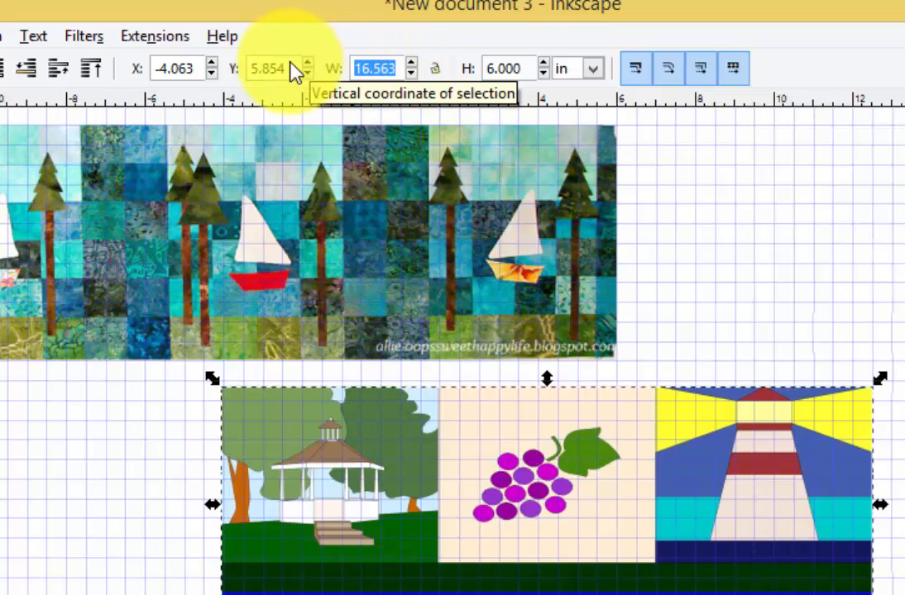
text(18.)
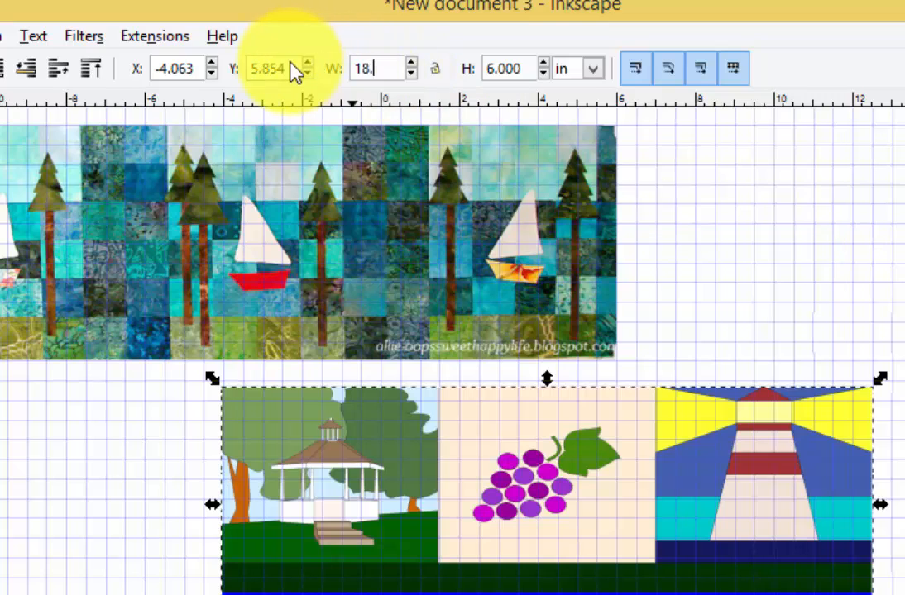
key(Return)
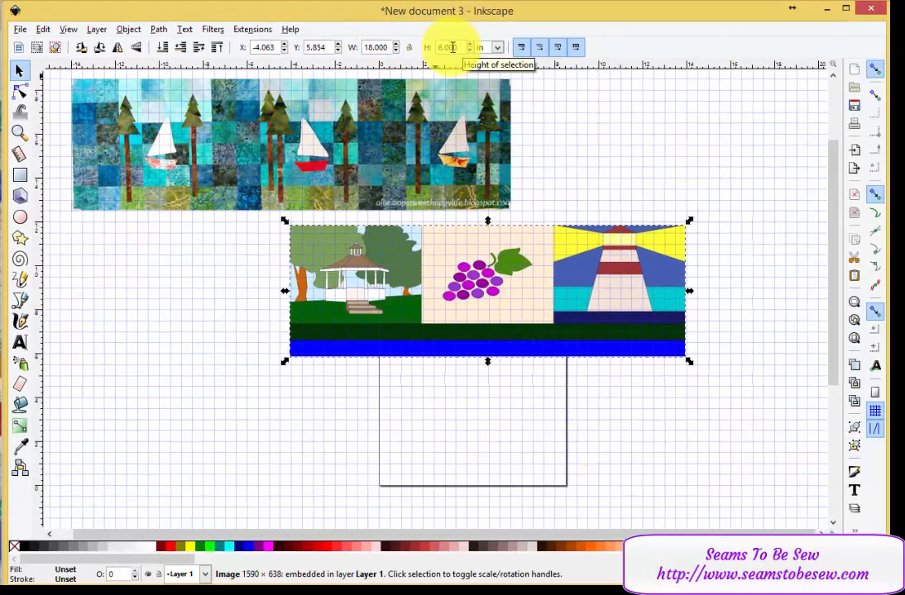
click(389, 116)
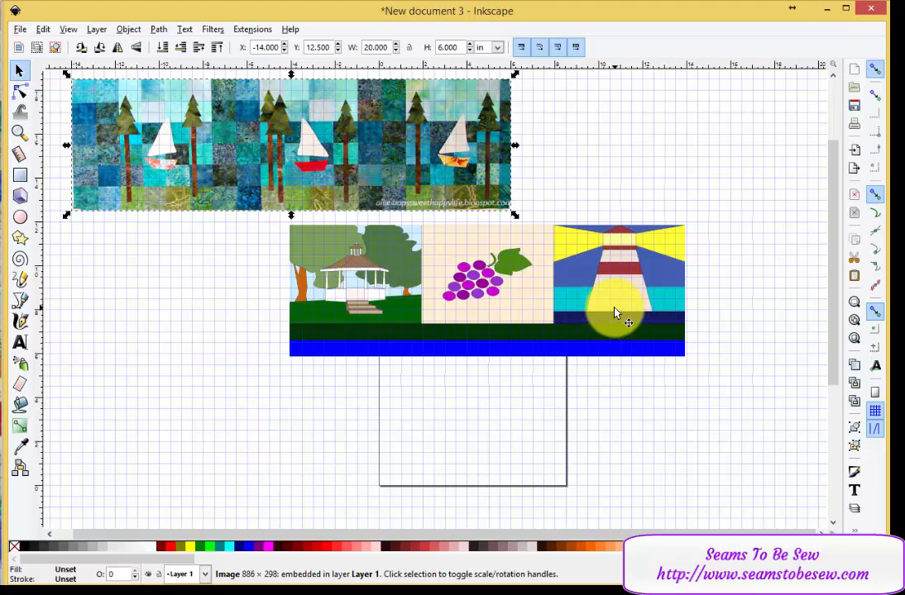
drag(614, 311, 612, 306)
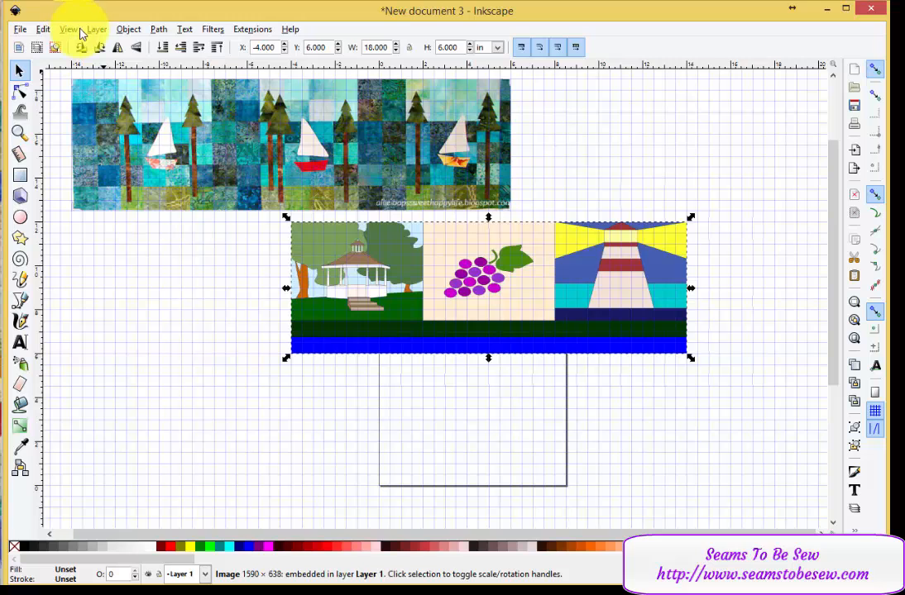
Import the single-strip COUNTRY STORE saltbox Amish-1 image from the Border Stripes folder as an embedded image, keeping the default import options
click(19, 29)
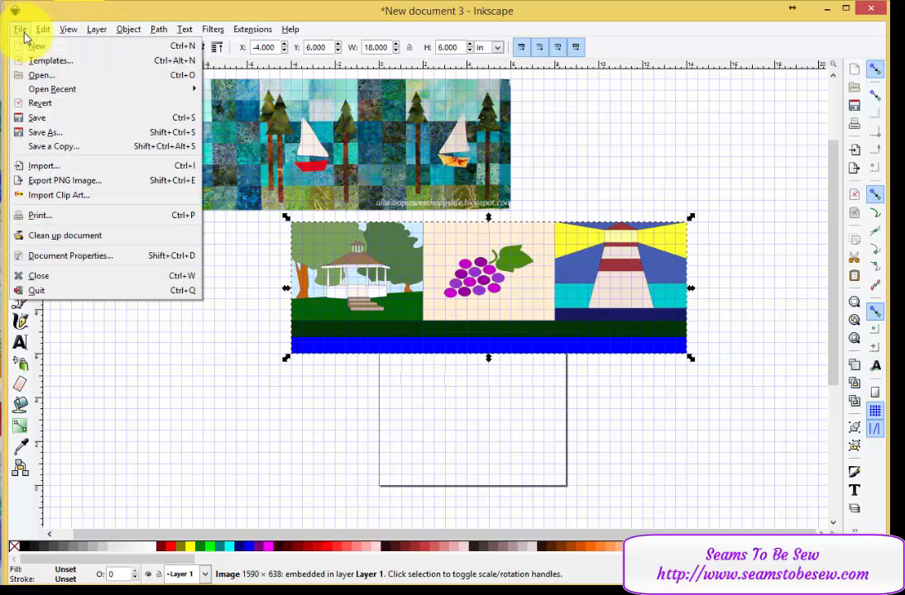
click(68, 168)
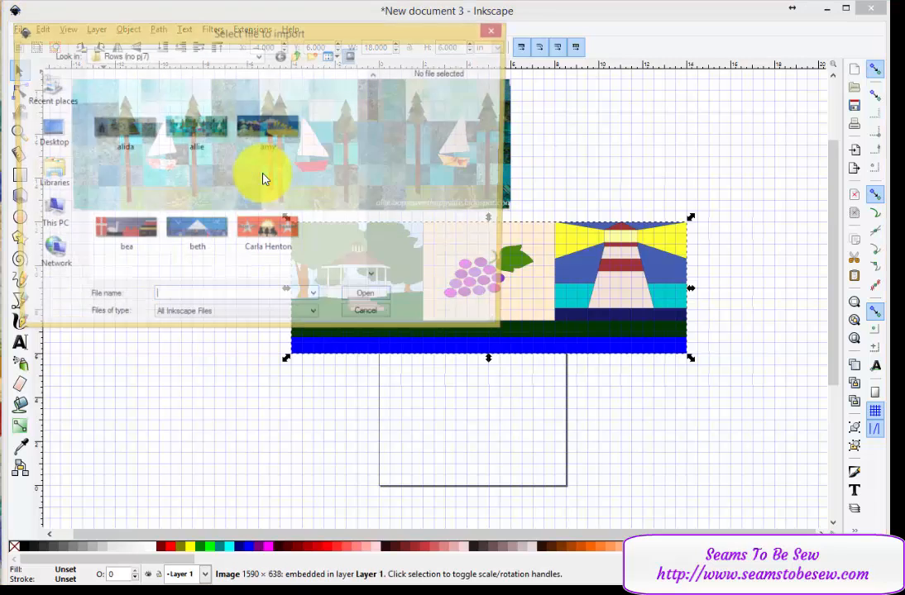
click(296, 56)
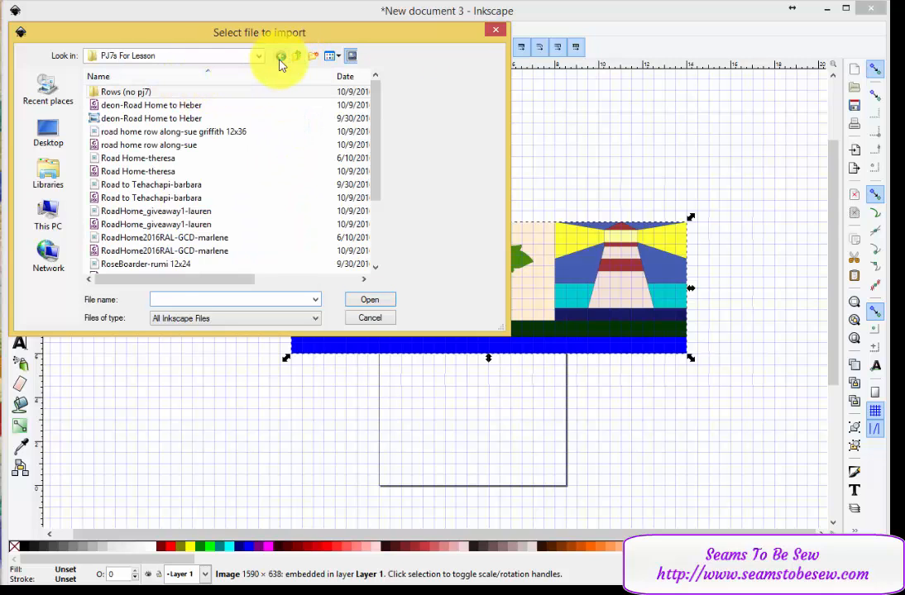
click(295, 56)
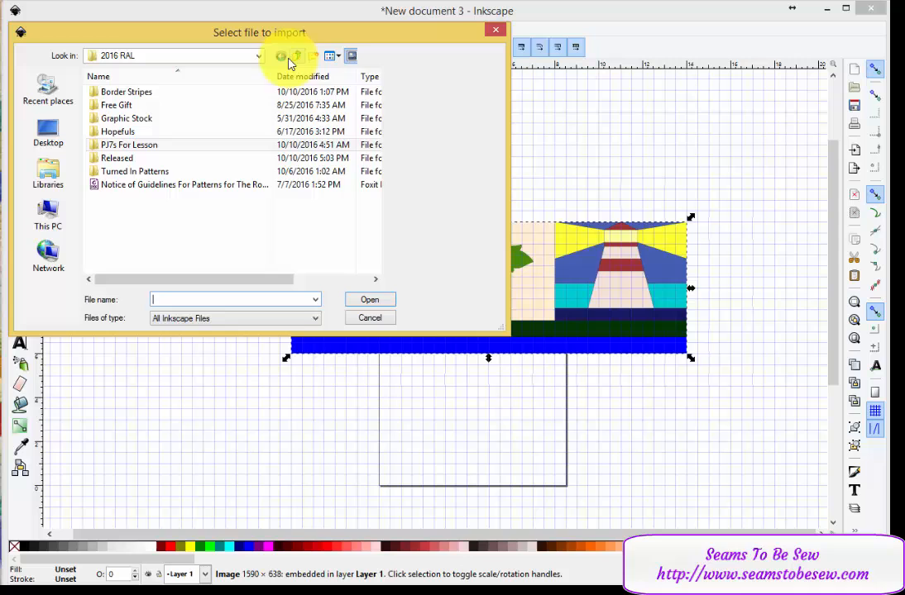
double_click(185, 98)
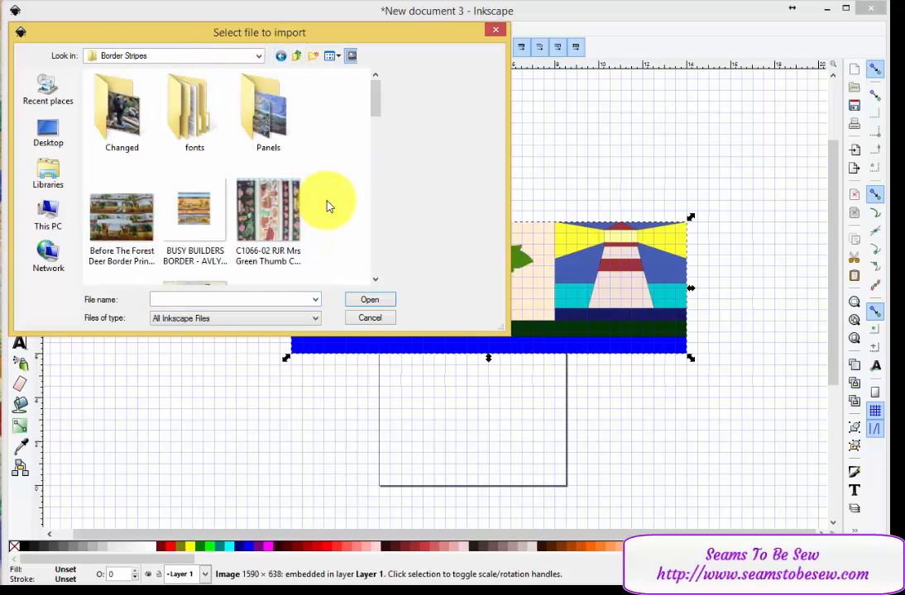
scroll(324, 202, down, 2)
scroll(327, 204, down, 3)
scroll(326, 204, up, 3)
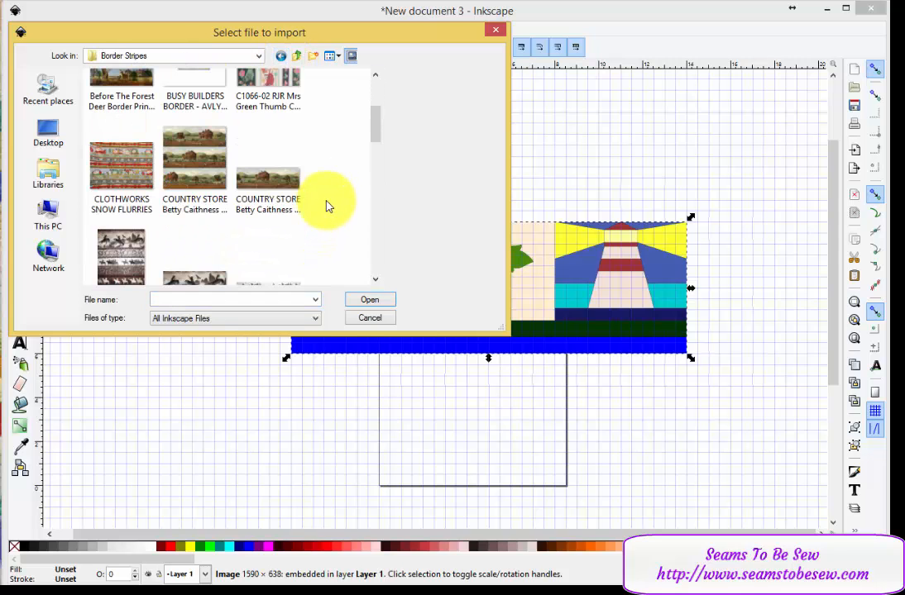
click(280, 183)
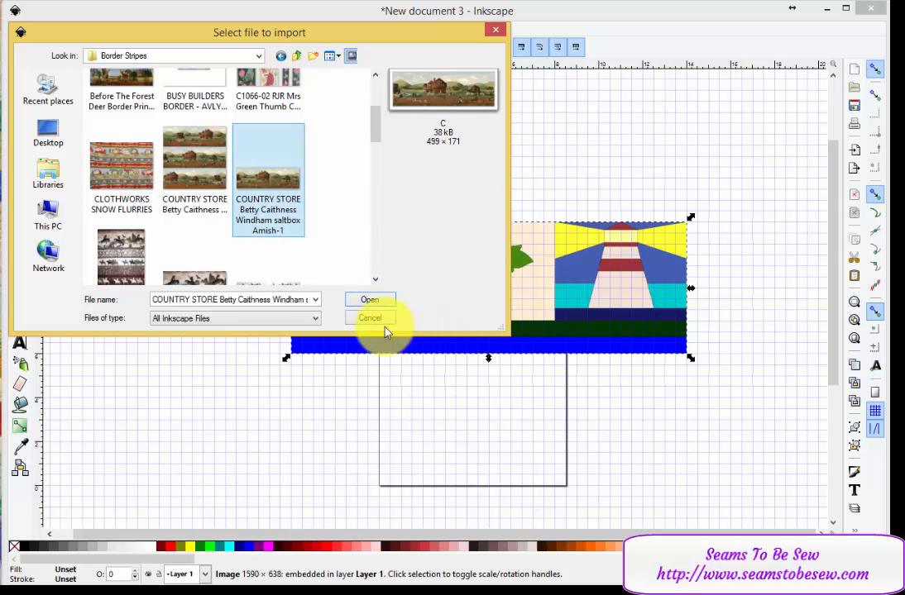
click(368, 299)
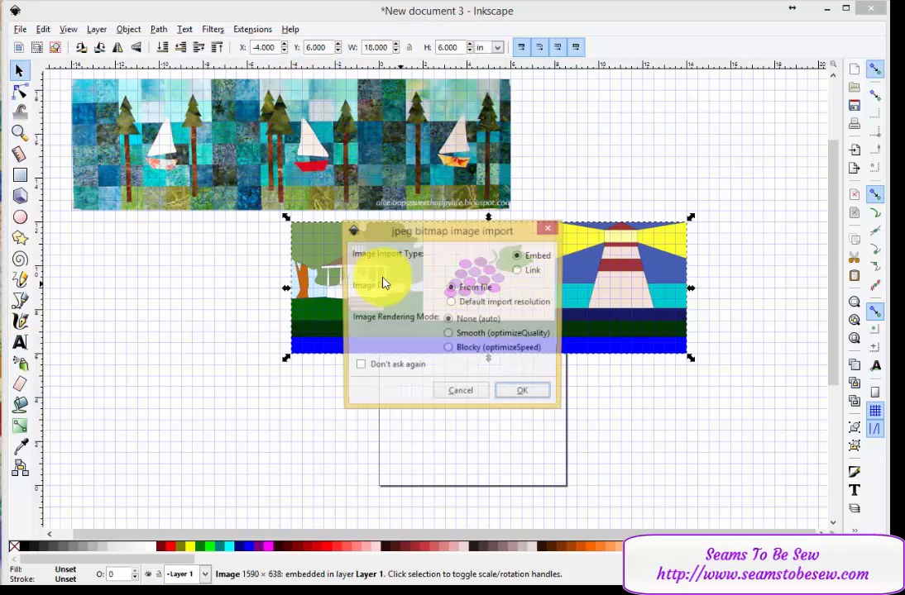
click(524, 395)
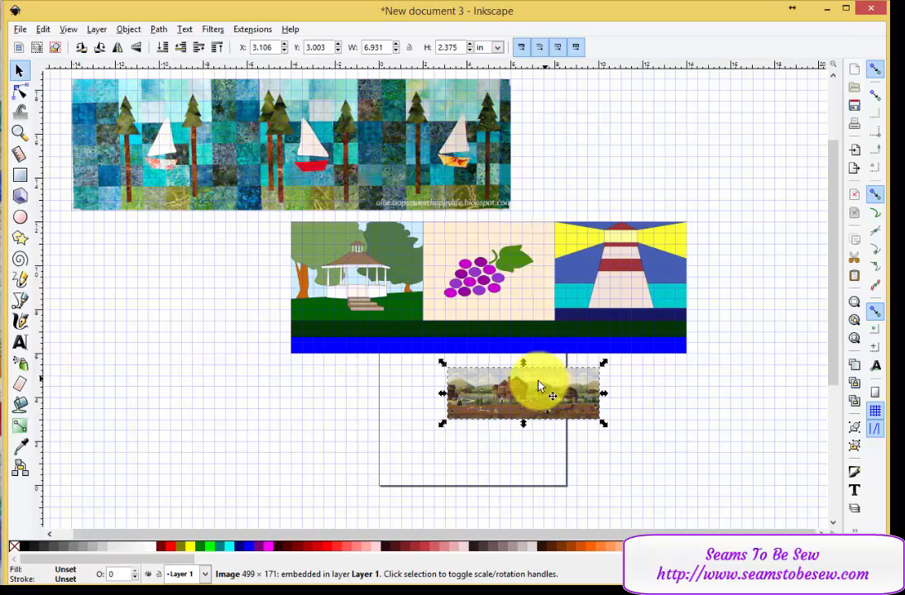
Move the gazebo and lighthouse row down to Y 4 inches and place the border stripe under the sailboat row, aligned with its right end
drag(529, 388, 239, 227)
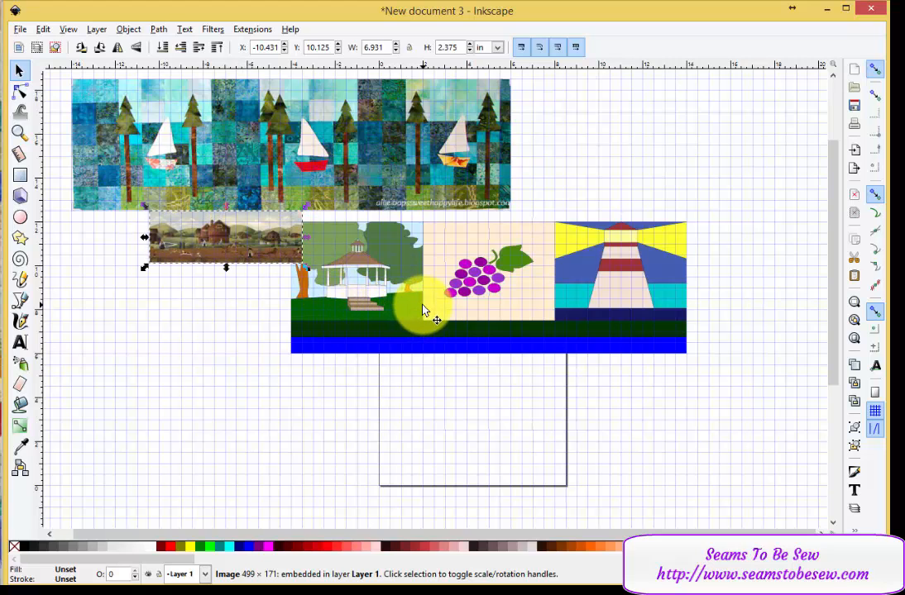
drag(421, 311, 423, 338)
drag(423, 349, 423, 355)
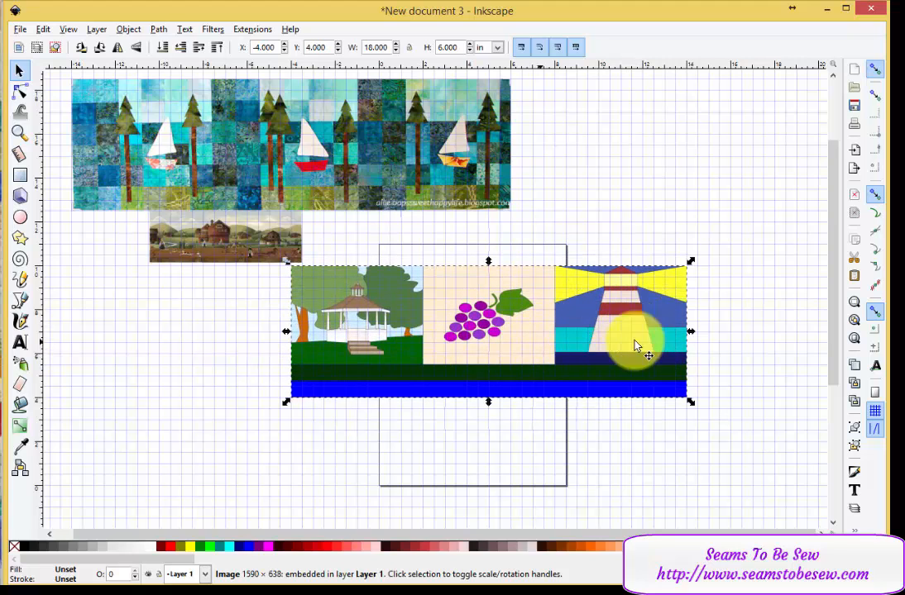
drag(558, 348, 556, 344)
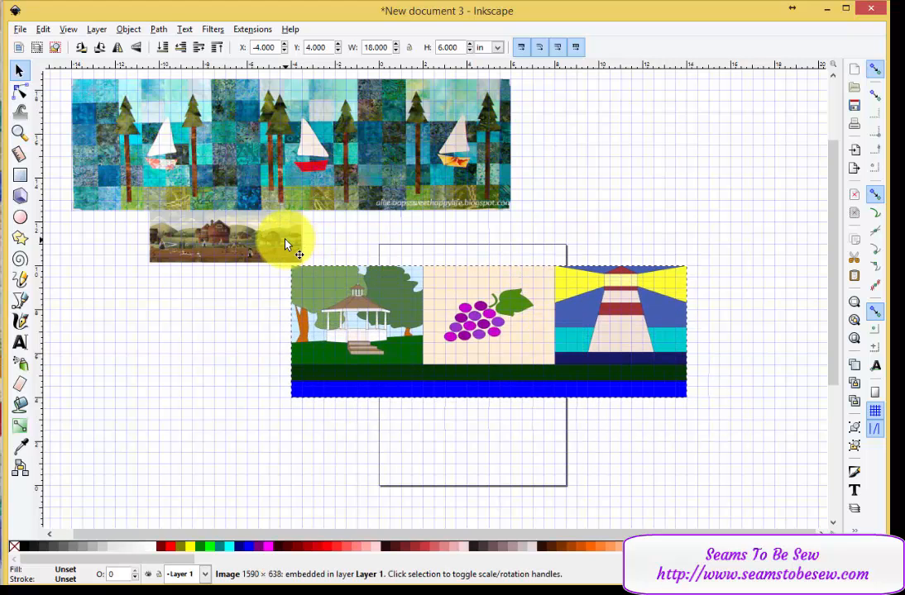
drag(286, 242, 501, 242)
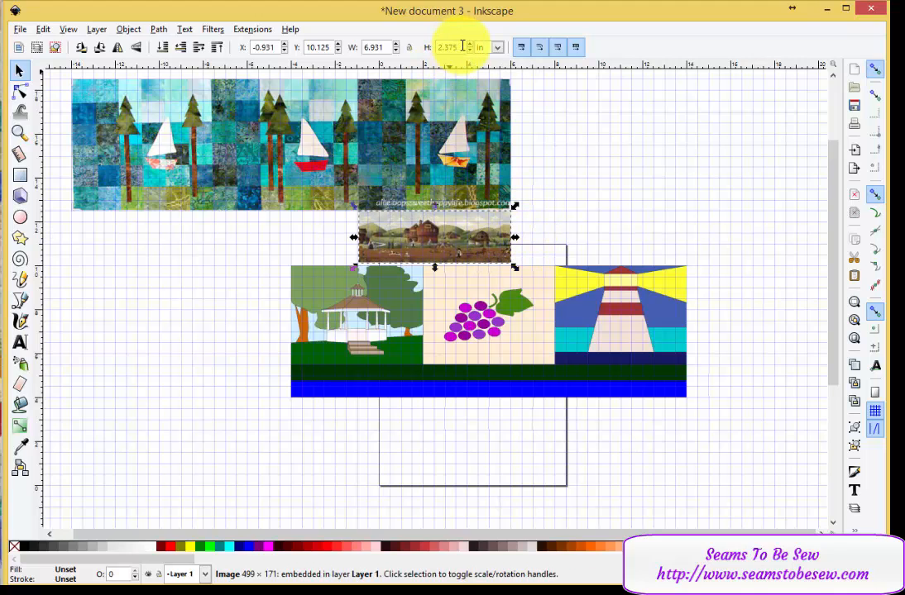
Set the border stripe's height to 3 inches and snap its lower edge to the grid at Y 10 inches
drag(461, 47, 438, 46)
text(3)
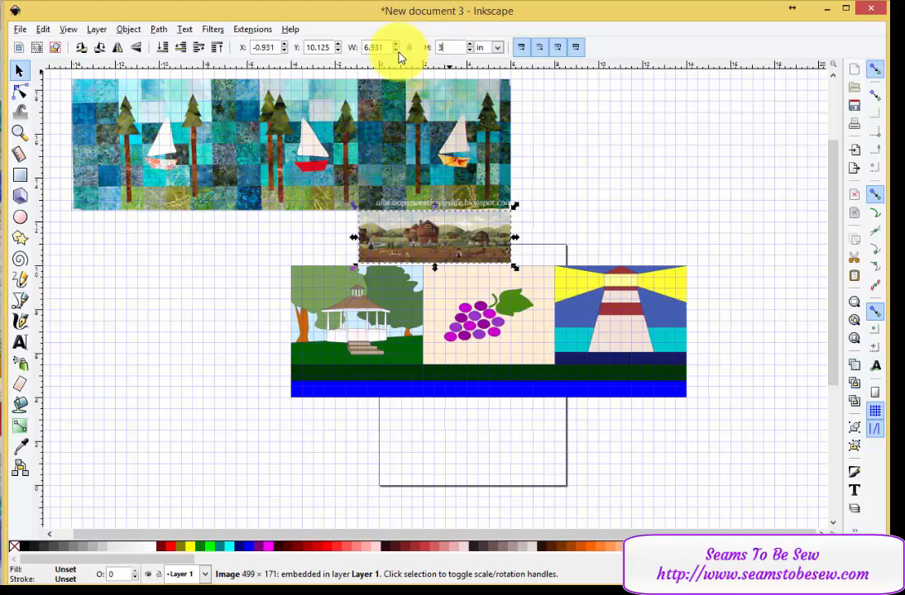
key(Return)
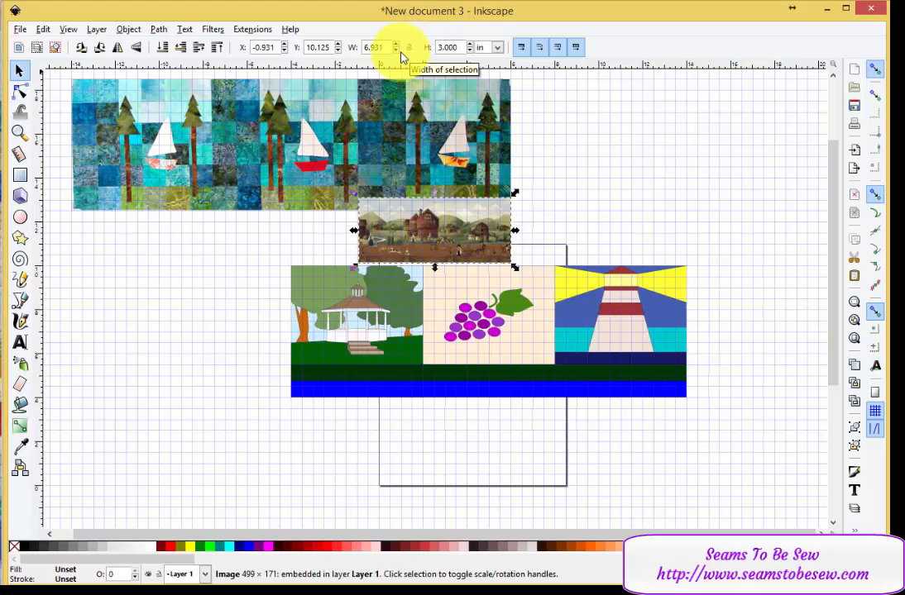
drag(430, 217, 453, 243)
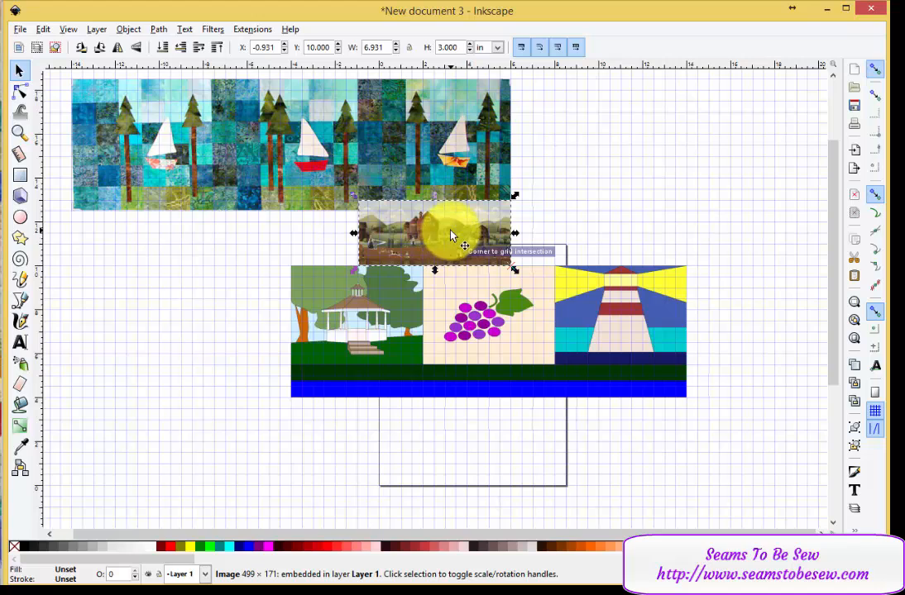
Set the border stripe's height to 2.5 inches so it fits between the two rows
double_click(459, 47)
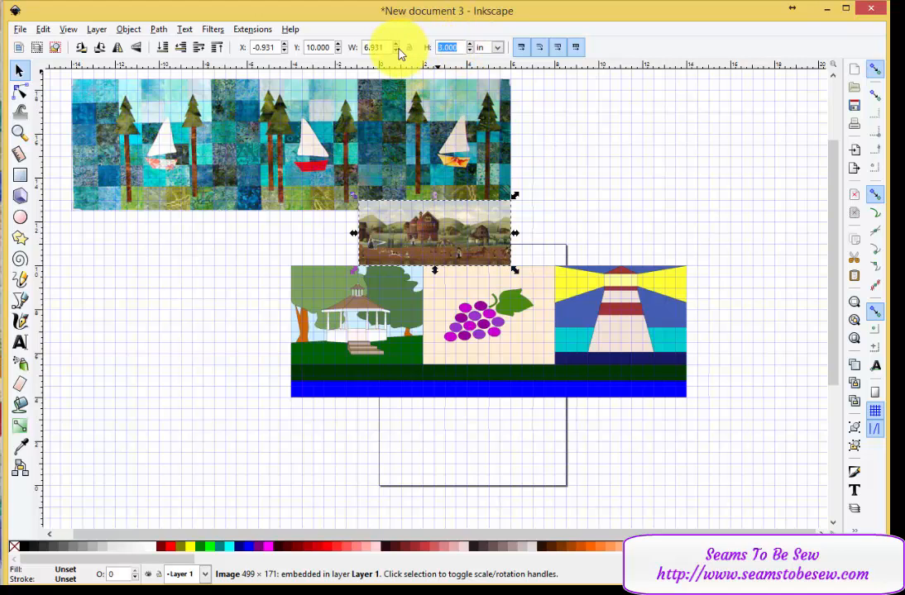
text(2.5)
key(Return)
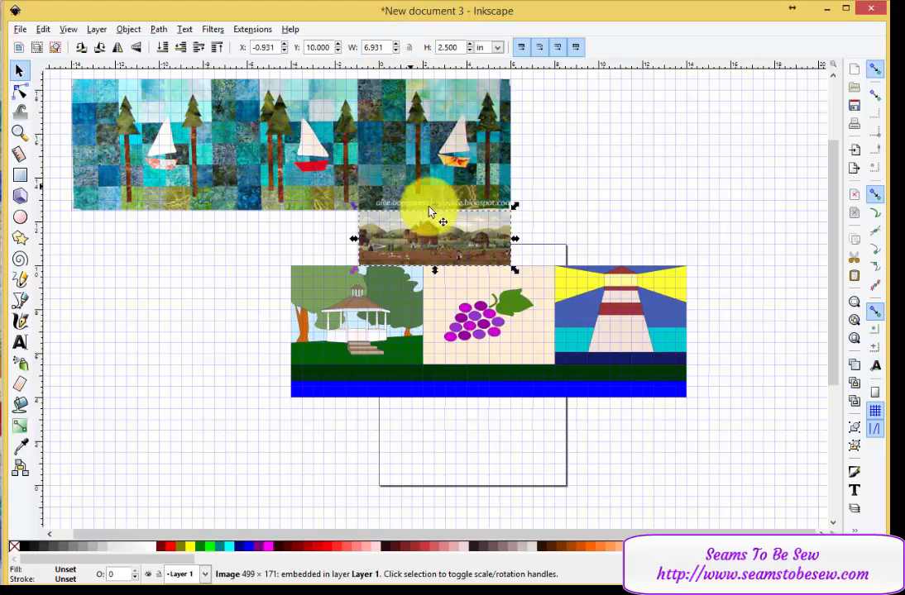
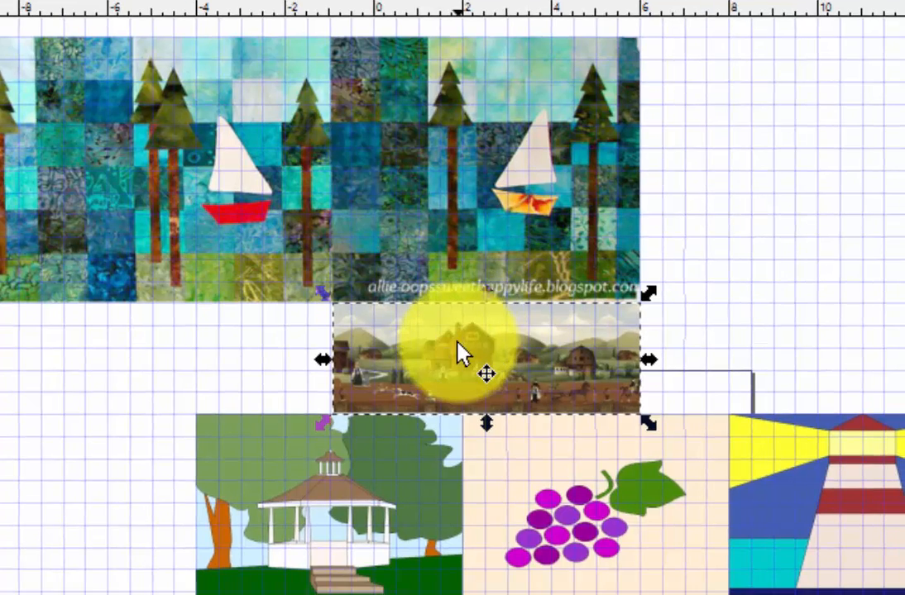
Duplicate the border stripe and snap the copy corner to corner against the original's left side
right_click(461, 377)
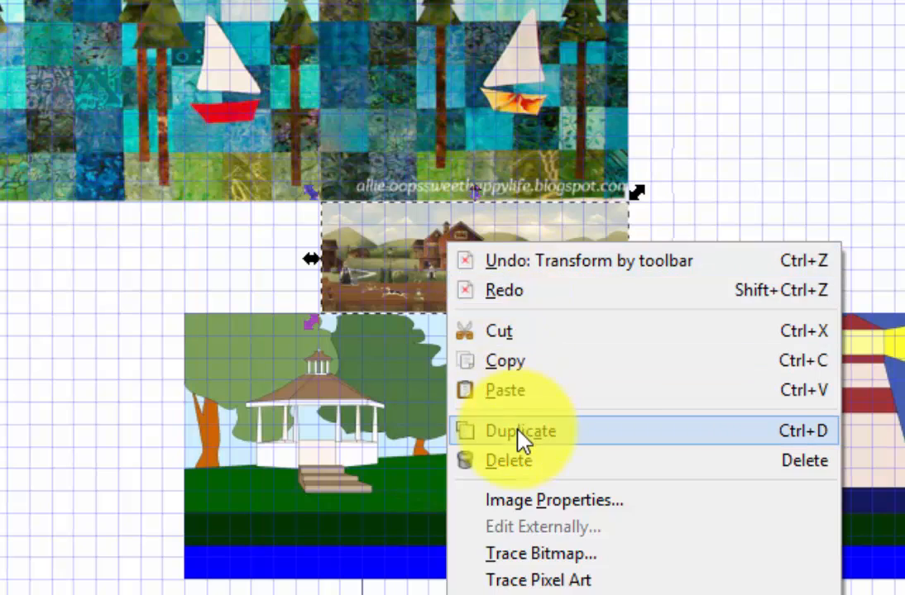
click(519, 434)
drag(479, 279, 213, 274)
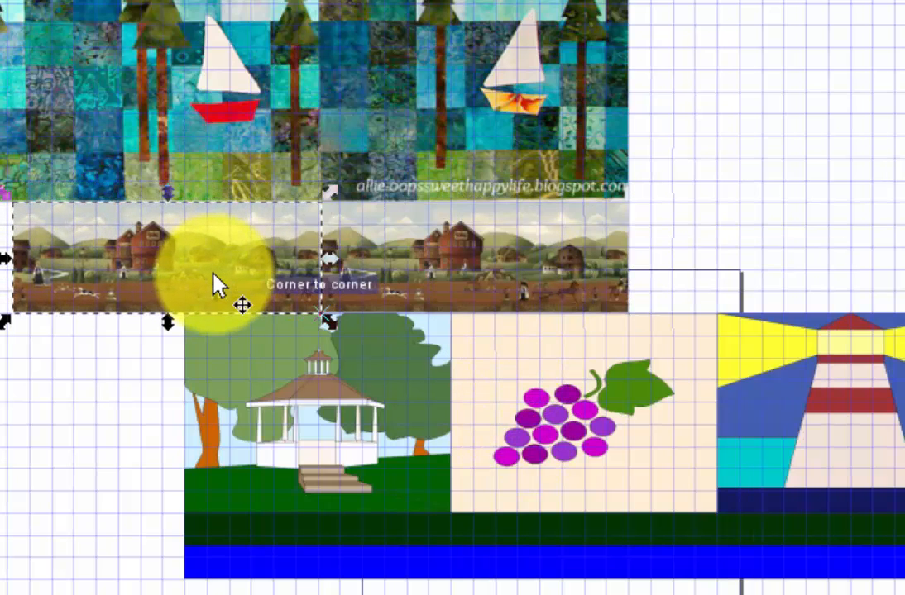
Duplicate the stripe again, place the copy at the sailboat row's left end at X -13.931, and narrow it to 6.431 inches wide
right_click(259, 249)
click(364, 449)
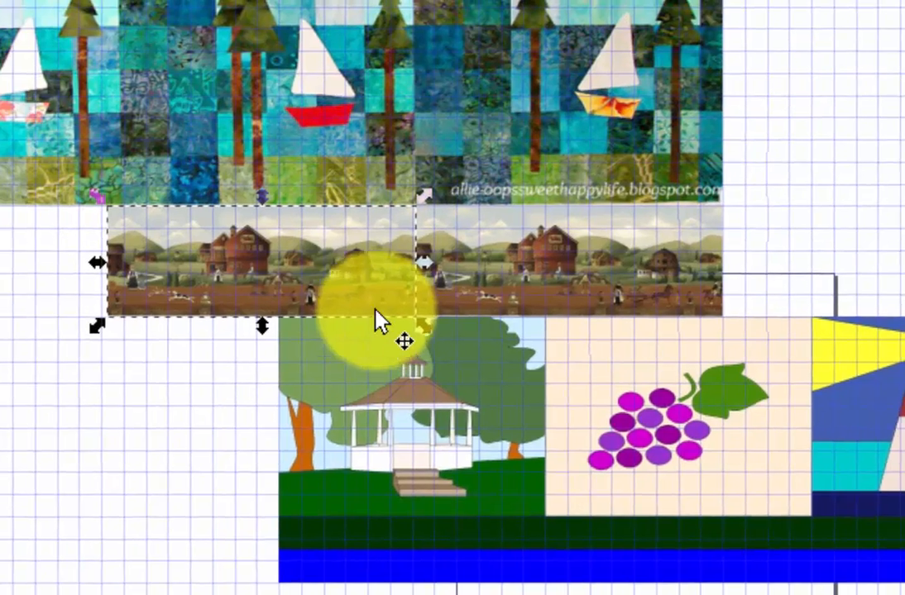
drag(376, 310, 82, 289)
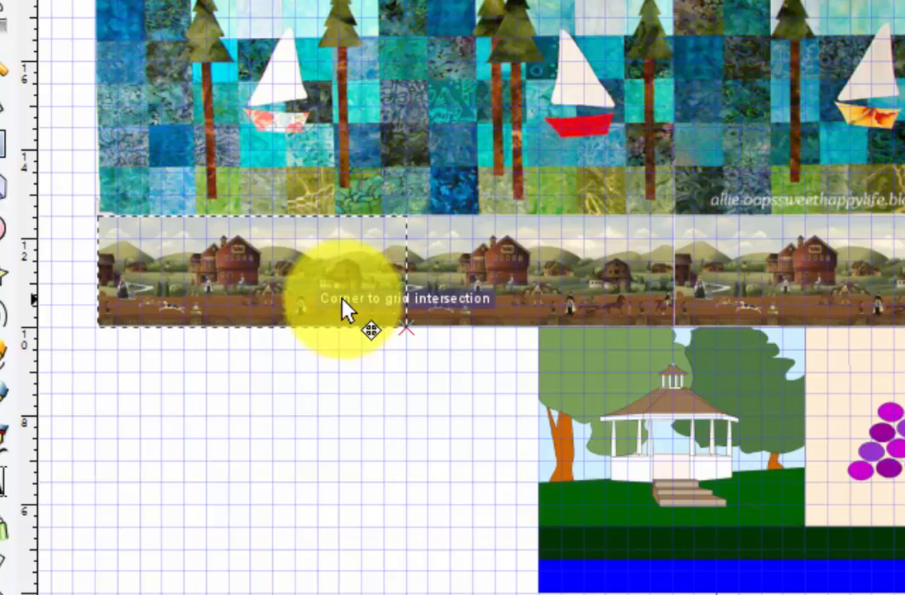
drag(344, 310, 347, 348)
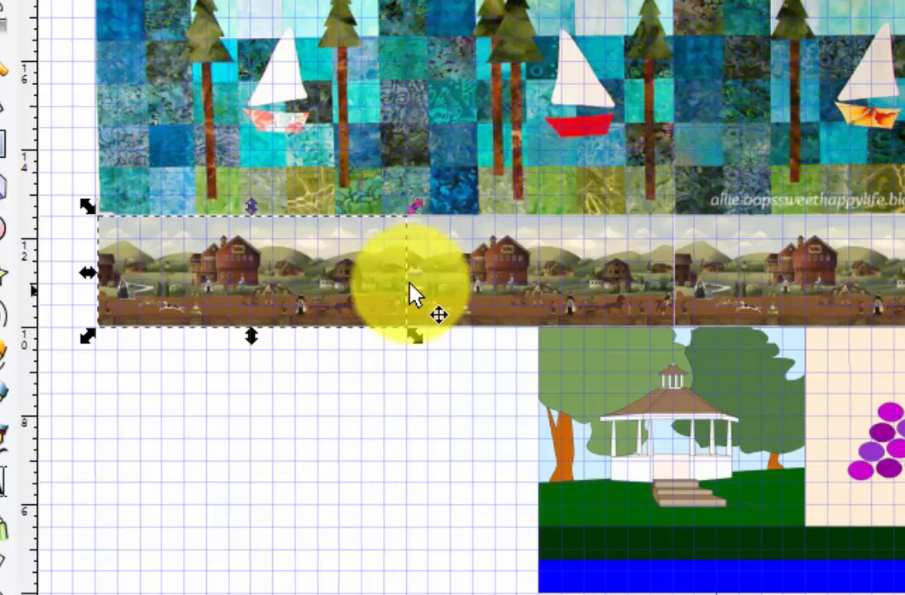
drag(409, 283, 351, 282)
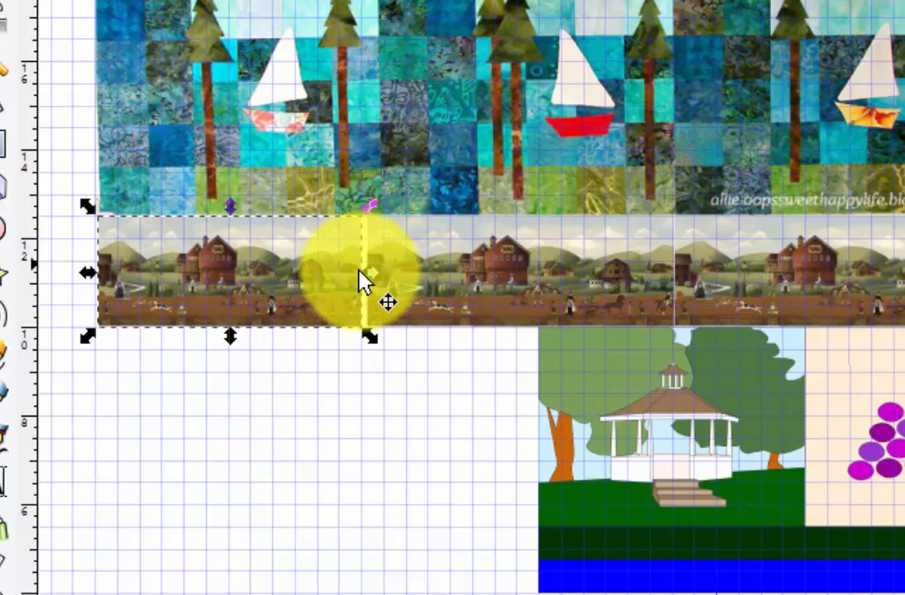
drag(371, 276, 386, 271)
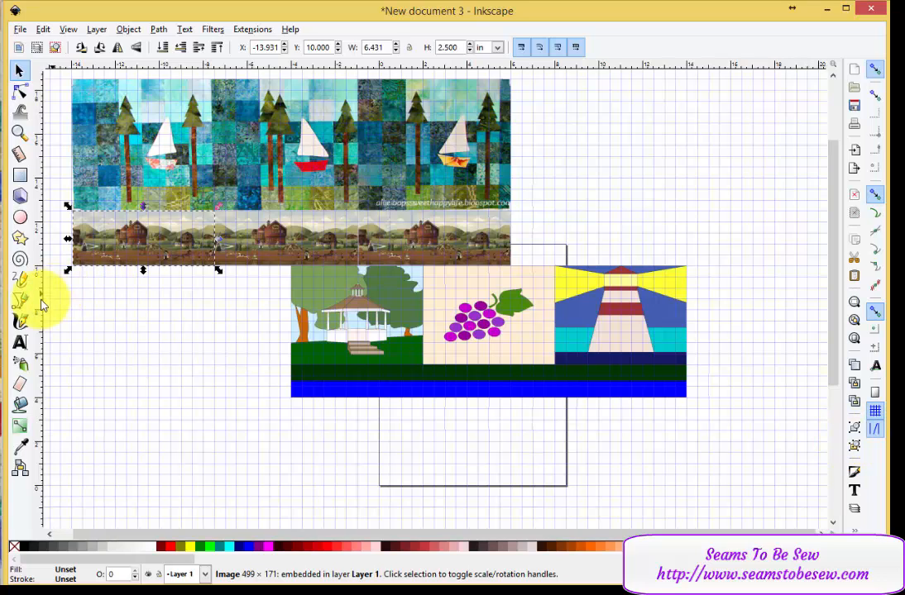
drag(38, 302, 36, 348)
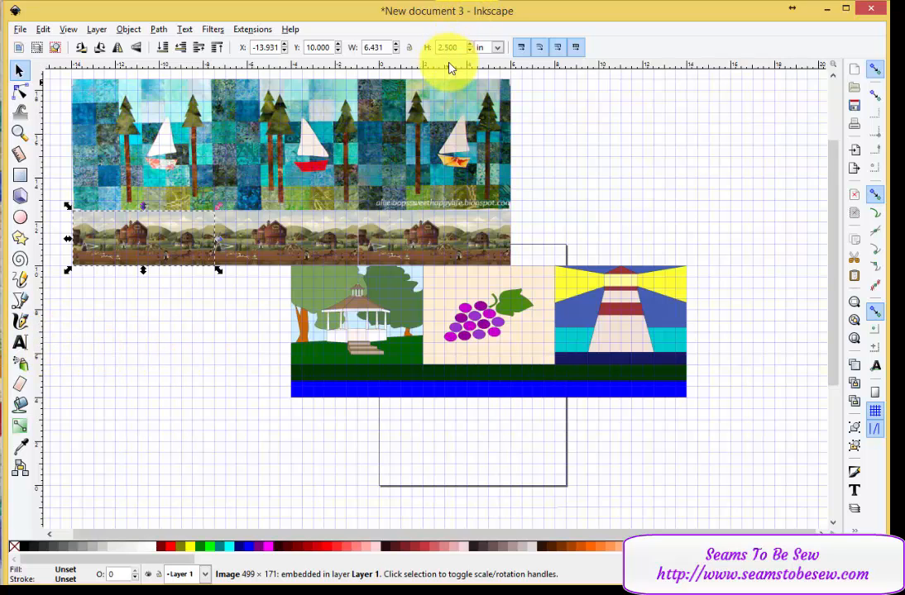
mouse_move(448, 66)
mouse_down()
mouse_move(430, 151)
mouse_move(451, 371)
mouse_move(439, 178)
mouse_move(456, 66)
mouse_up()
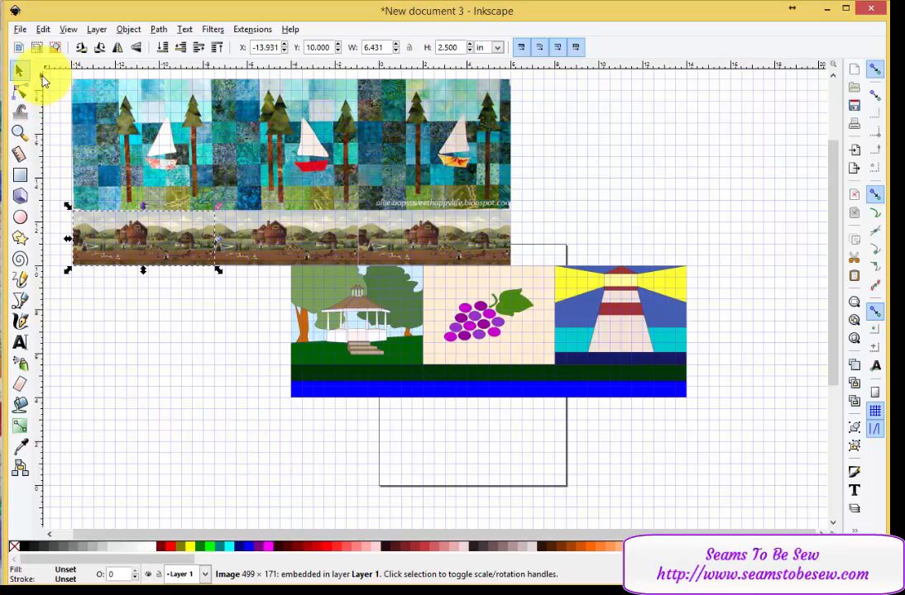
Switch to Windows Photo Viewer, examine the example drawing of diagonally set rows, and close the viewer
drag(39, 66, 53, 547)
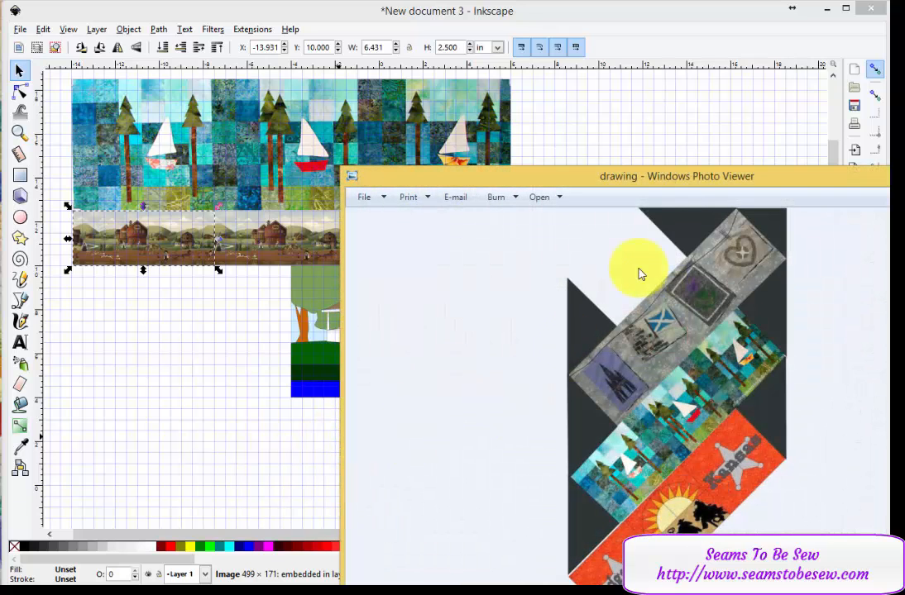
mouse_move(660, 185)
mouse_down()
mouse_move(555, 110)
mouse_move(430, 45)
mouse_up()
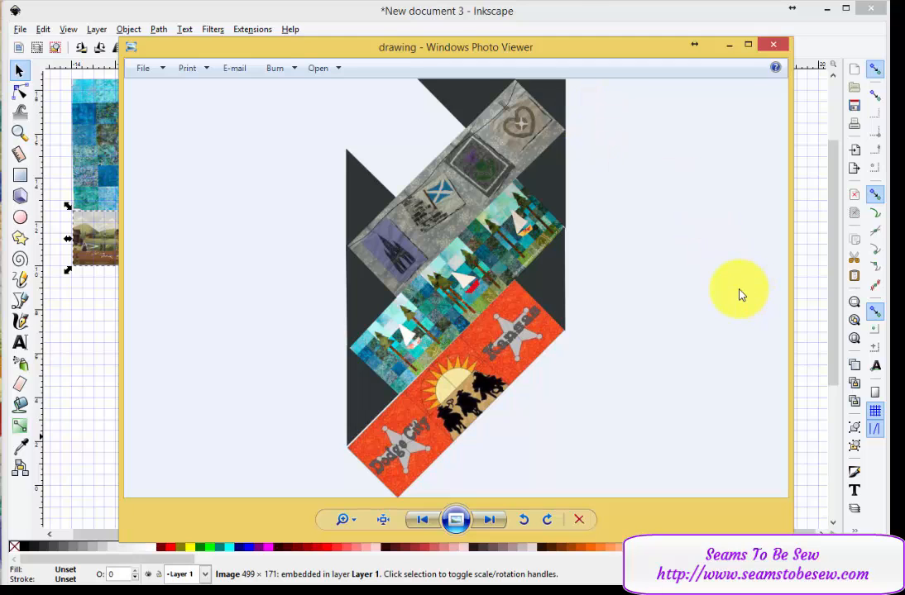
click(773, 45)
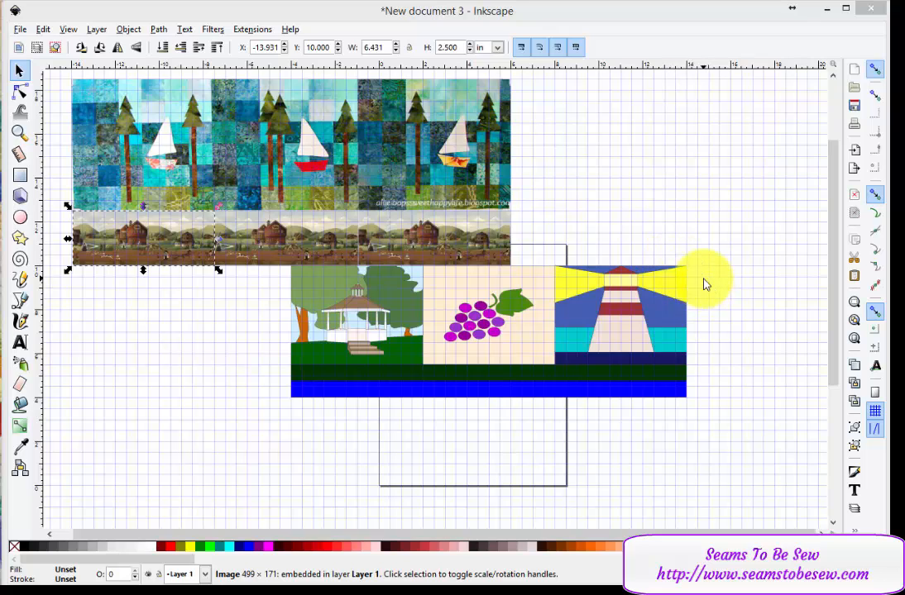
Import the mountain landscape panel 21598M-74 from the Panels folder as an embedded image
click(20, 29)
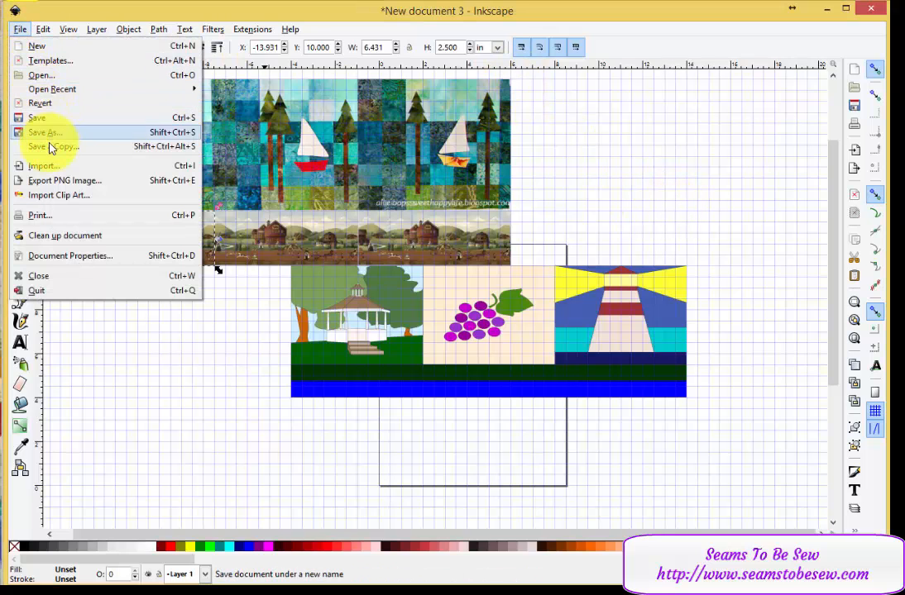
click(43, 166)
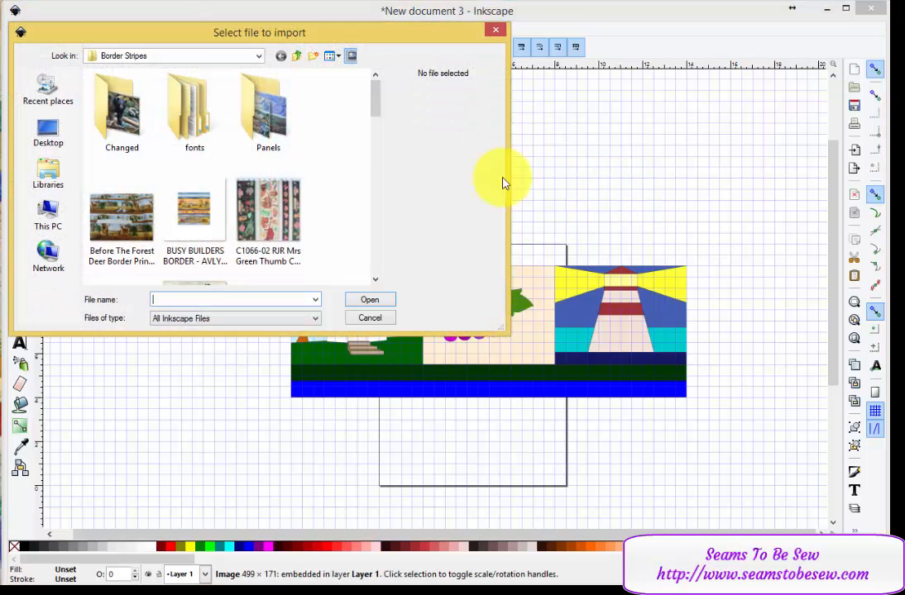
drag(323, 36, 508, 97)
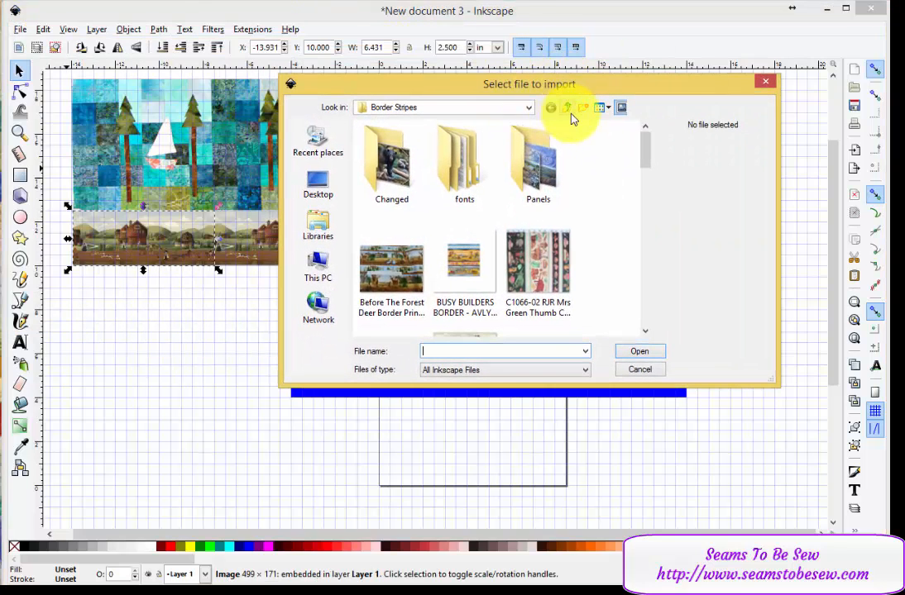
click(559, 167)
double_click(559, 168)
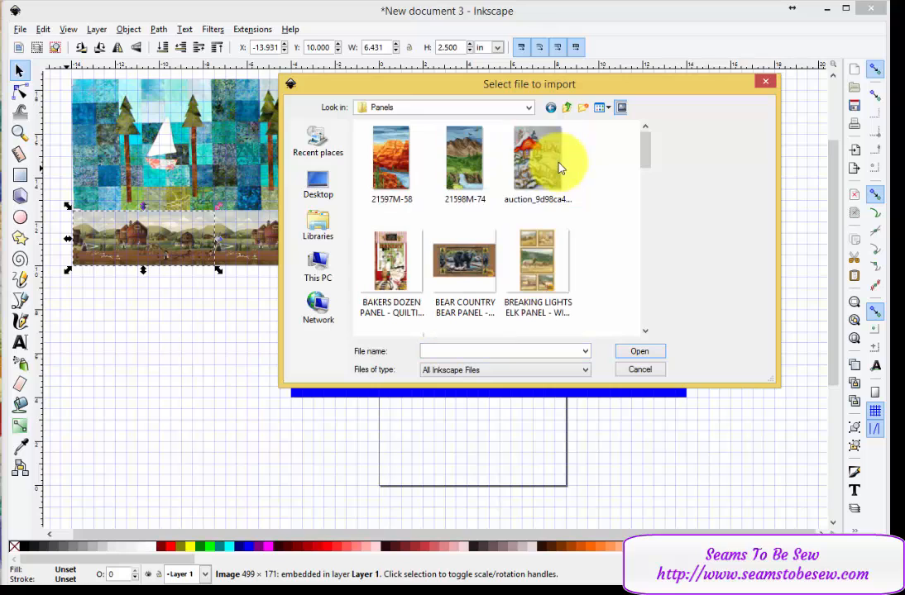
click(463, 187)
click(630, 354)
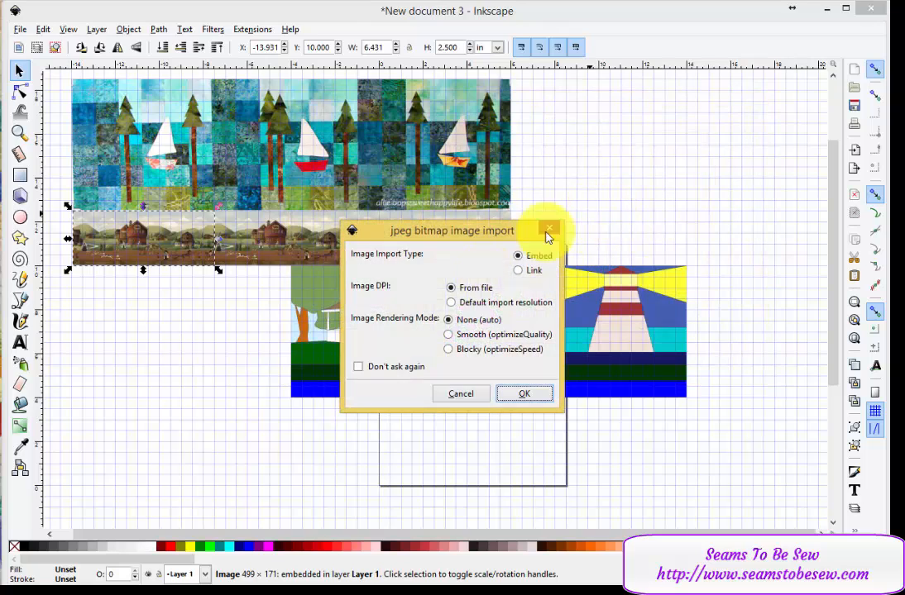
click(528, 396)
Snap the mountain panel to the sailboat row's right end and enlarge it to 8 inches wide by 8.5 inches high
drag(520, 382, 530, 109)
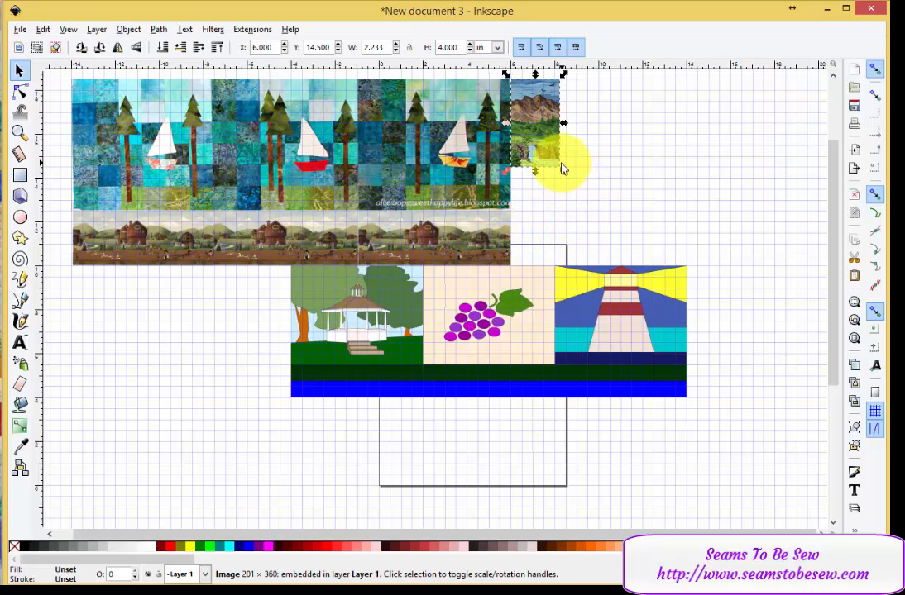
drag(565, 173, 690, 270)
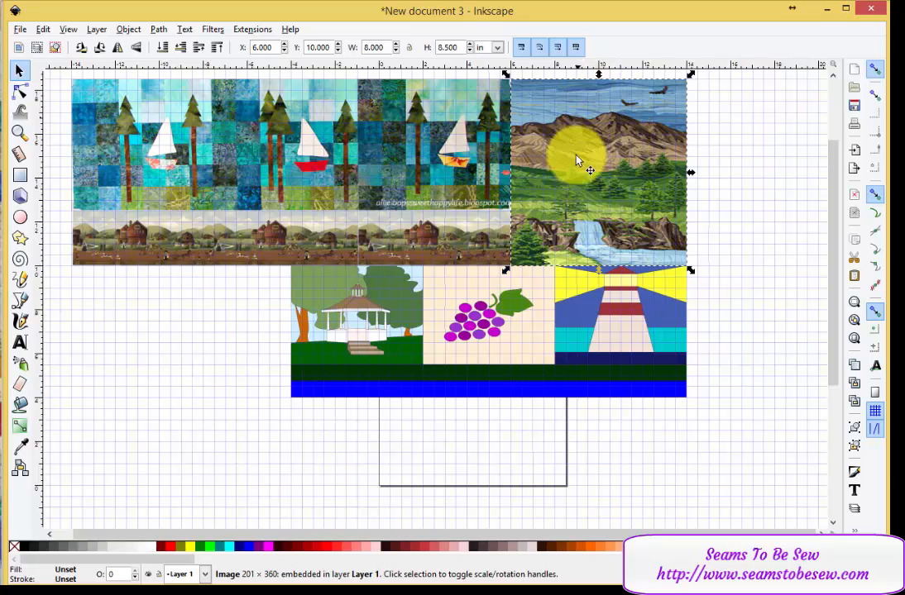
mouse_move(693, 272)
mouse_down()
mouse_move(620, 202)
mouse_move(694, 263)
mouse_move(693, 275)
mouse_move(671, 266)
mouse_move(698, 279)
mouse_up()
click(694, 277)
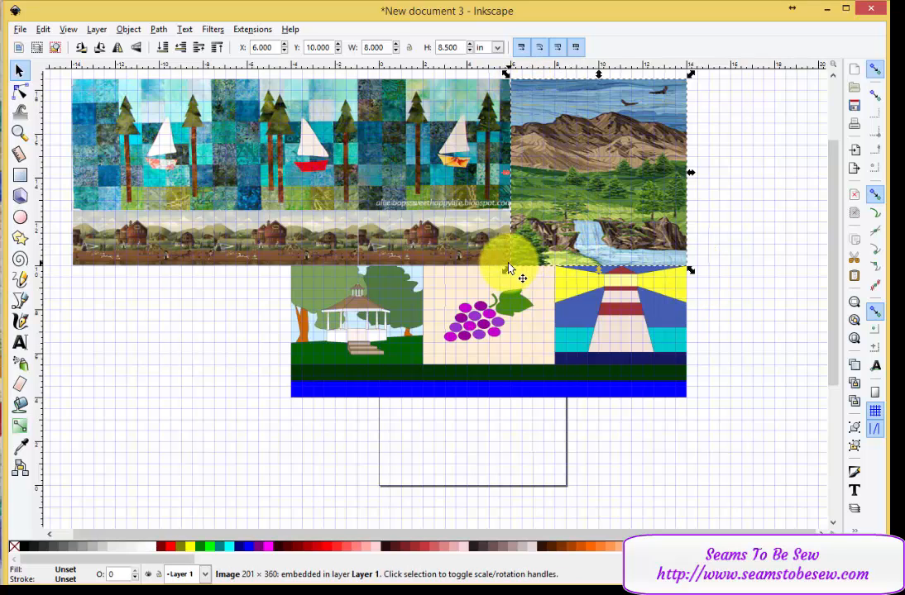
click(587, 182)
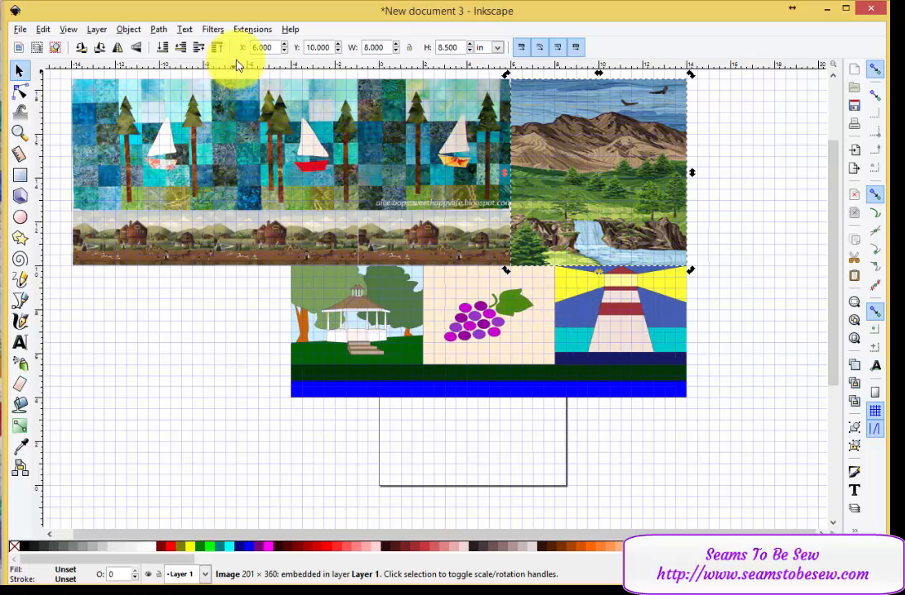
Draw a dark filler rectangle 1 inch wide and 6 inches high against the left edge of the gazebo block
click(21, 177)
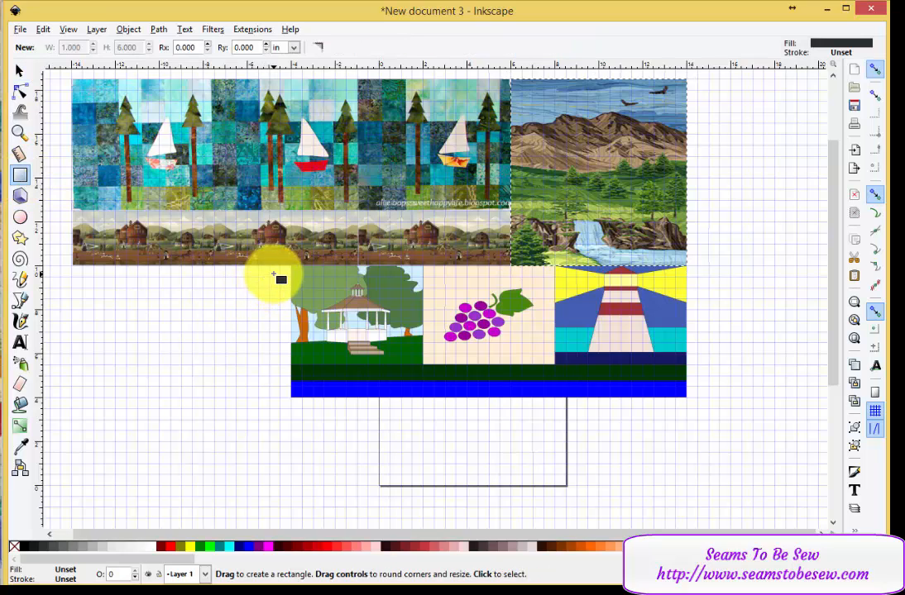
drag(271, 270, 292, 401)
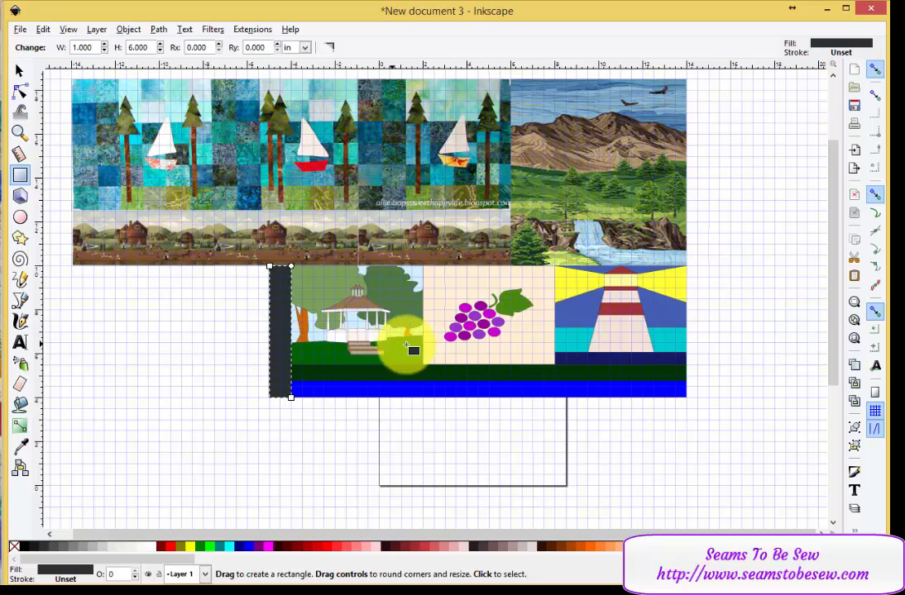
click(20, 71)
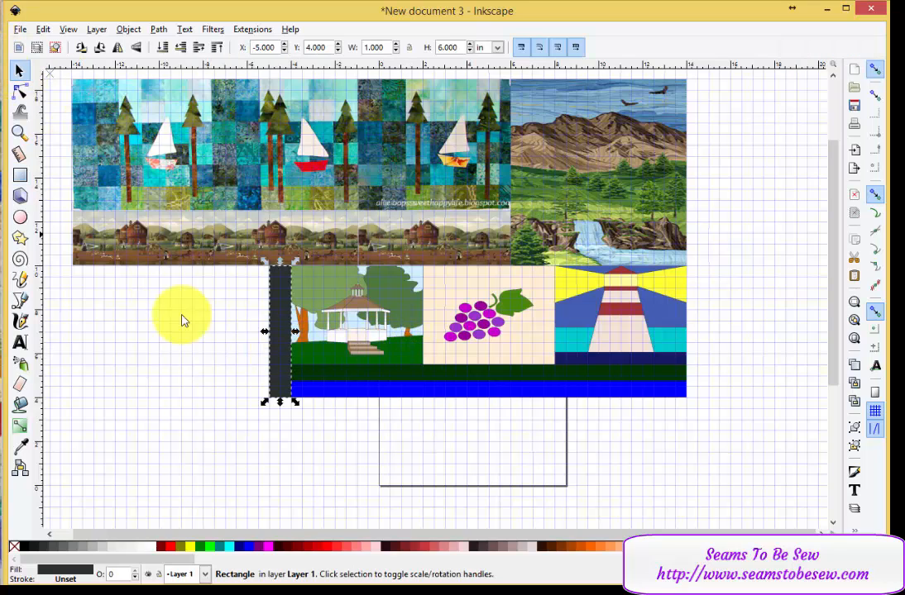
Move the dark rectangle and its rotation center off below the layout, and return the rectangle beside the gazebo block at X -4.968, Y 4.032
click(281, 347)
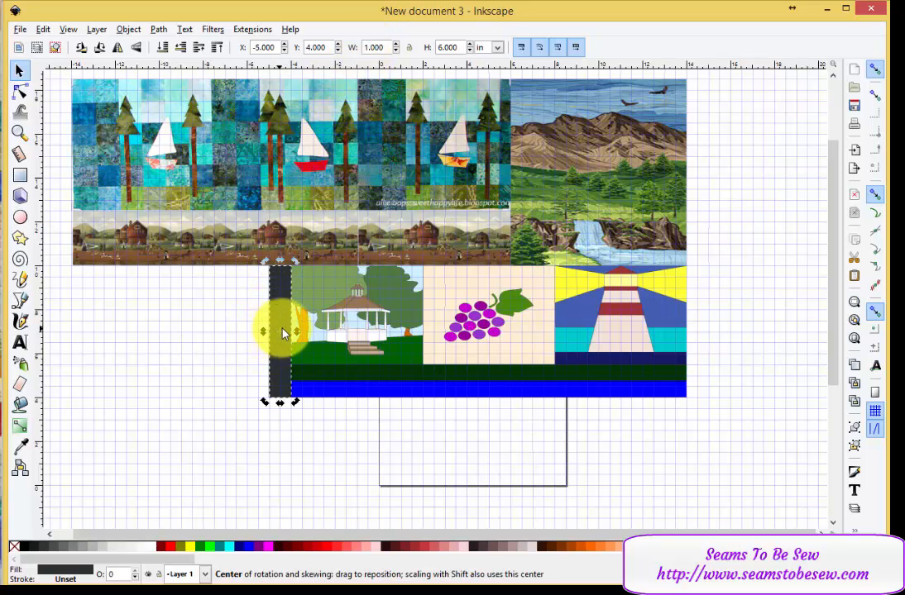
drag(281, 327, 302, 328)
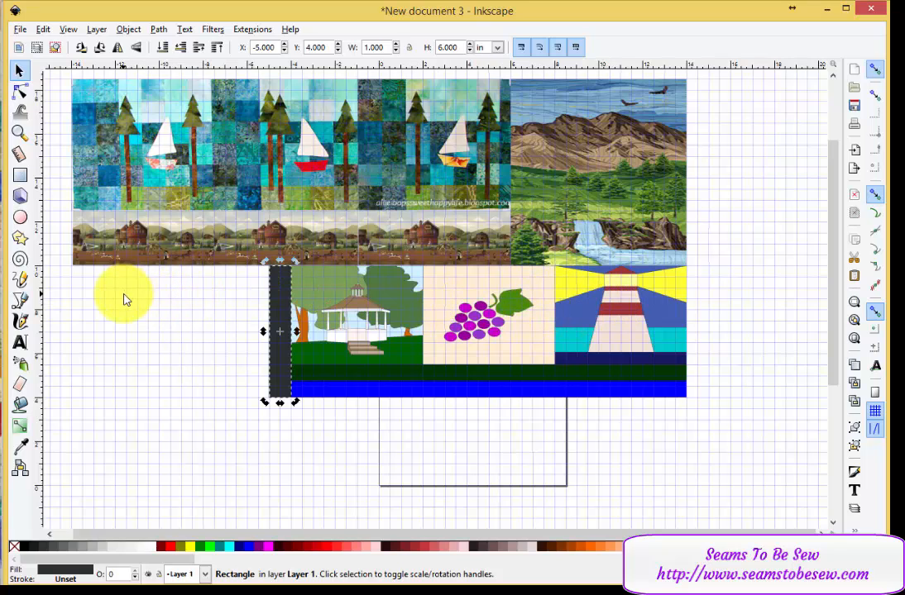
drag(278, 304, 249, 460)
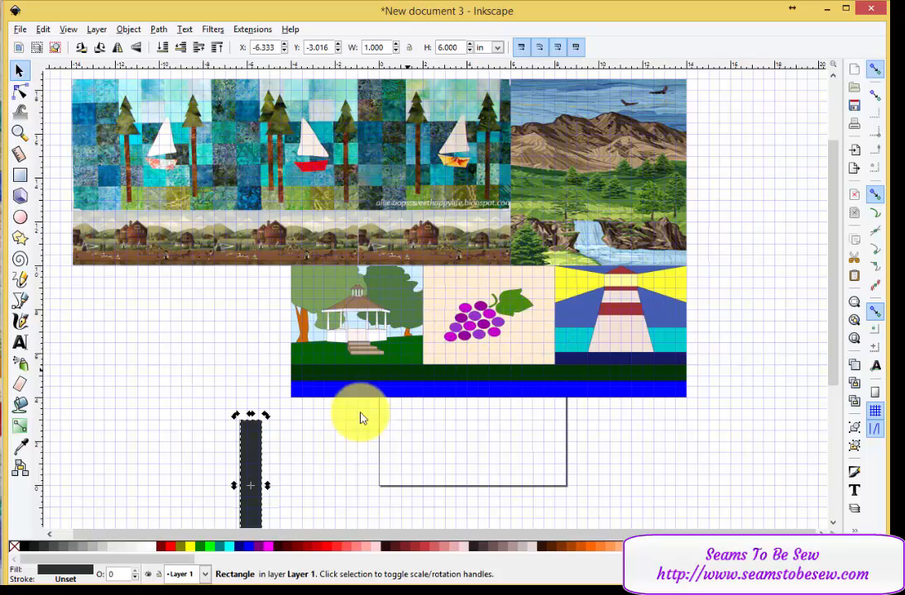
click(256, 488)
drag(253, 486, 251, 391)
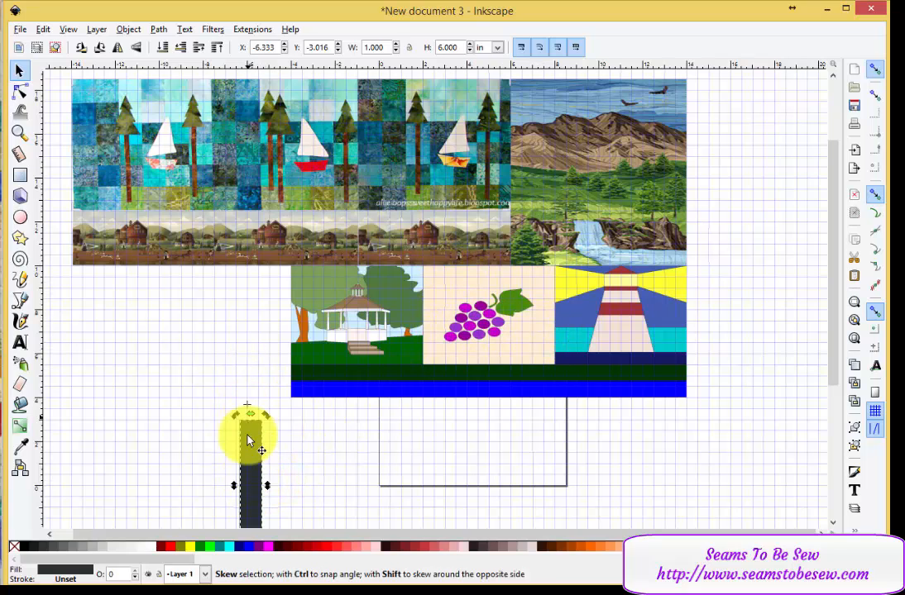
drag(259, 461, 278, 312)
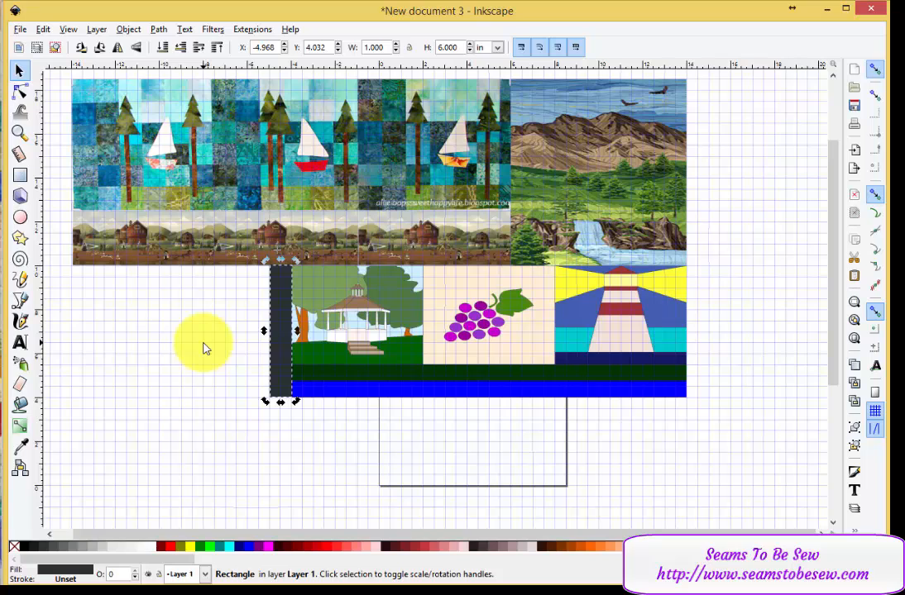
click(19, 30)
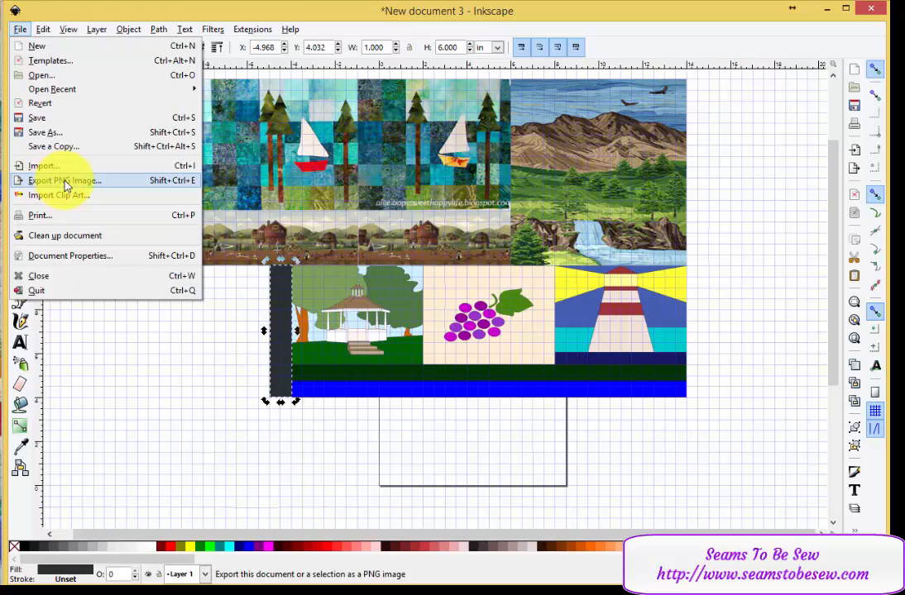
click(50, 133)
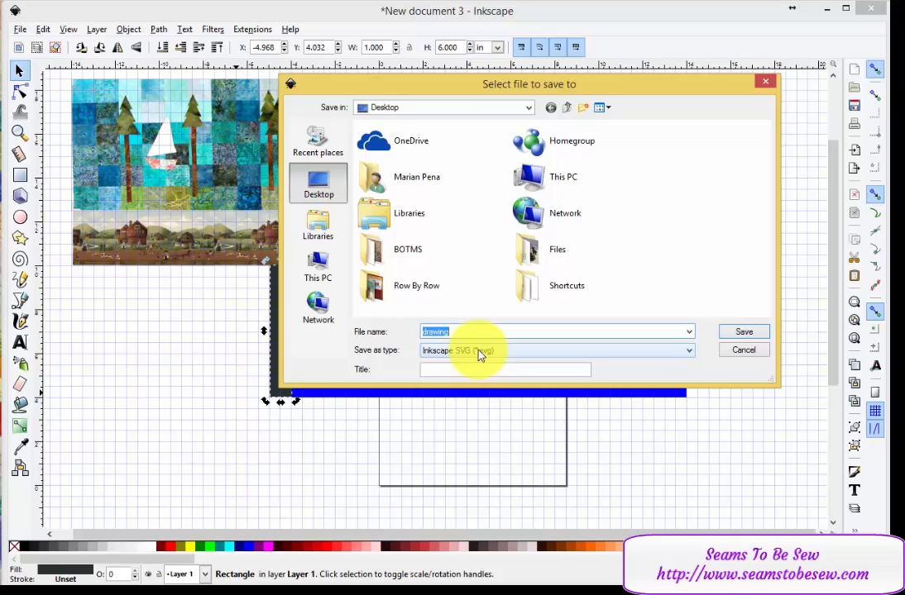
click(740, 350)
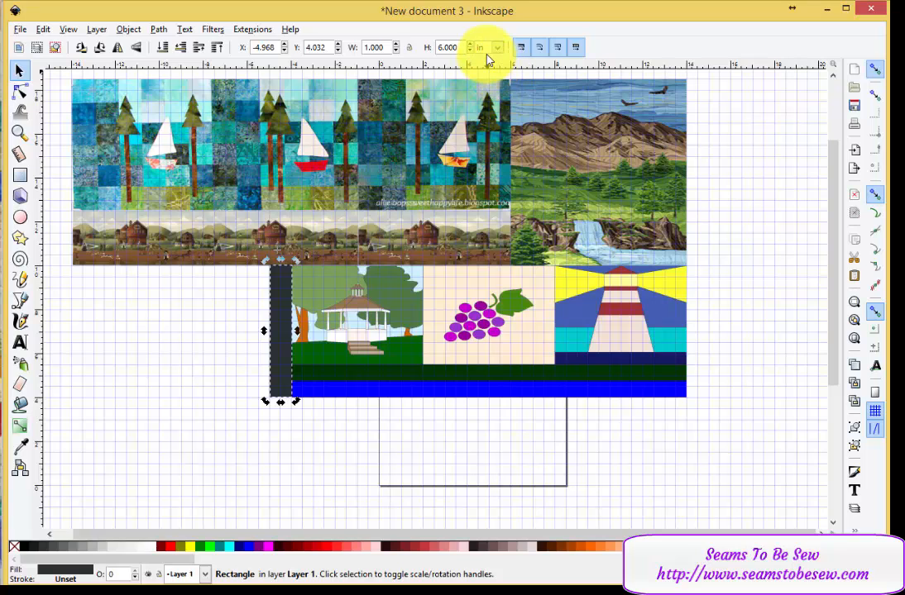
click(20, 30)
click(25, 33)
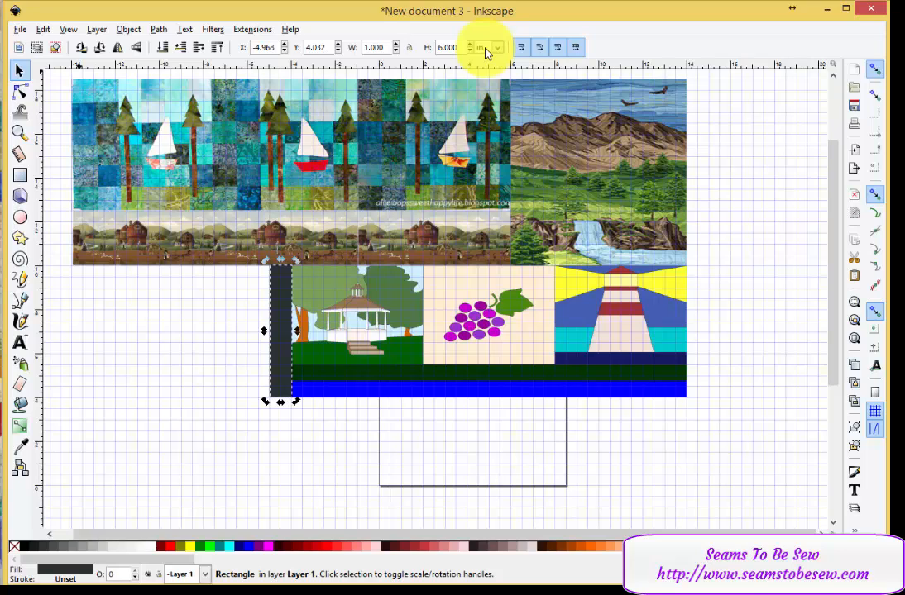
Deselect the rectangle and open the PNG export settings for the whole drawing
click(759, 294)
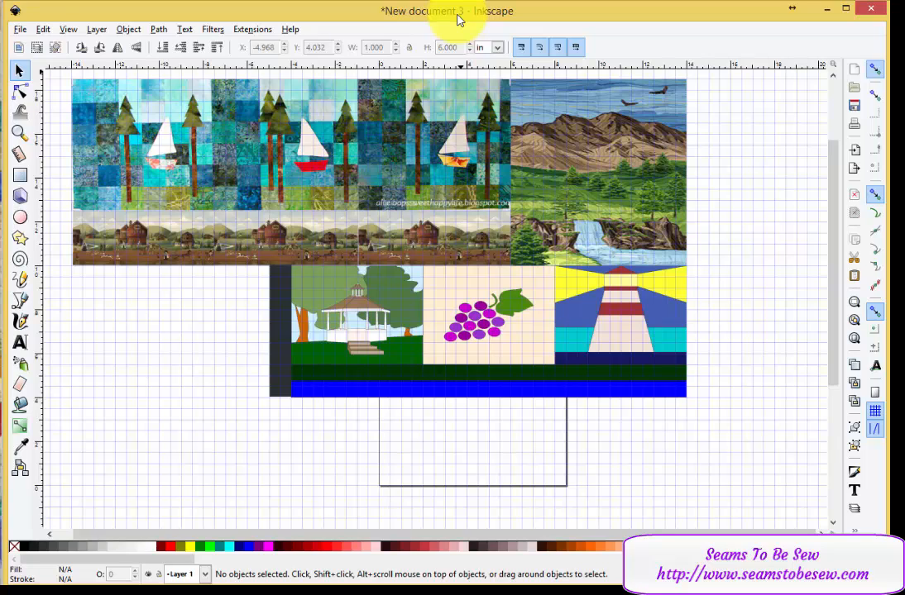
click(27, 30)
click(55, 182)
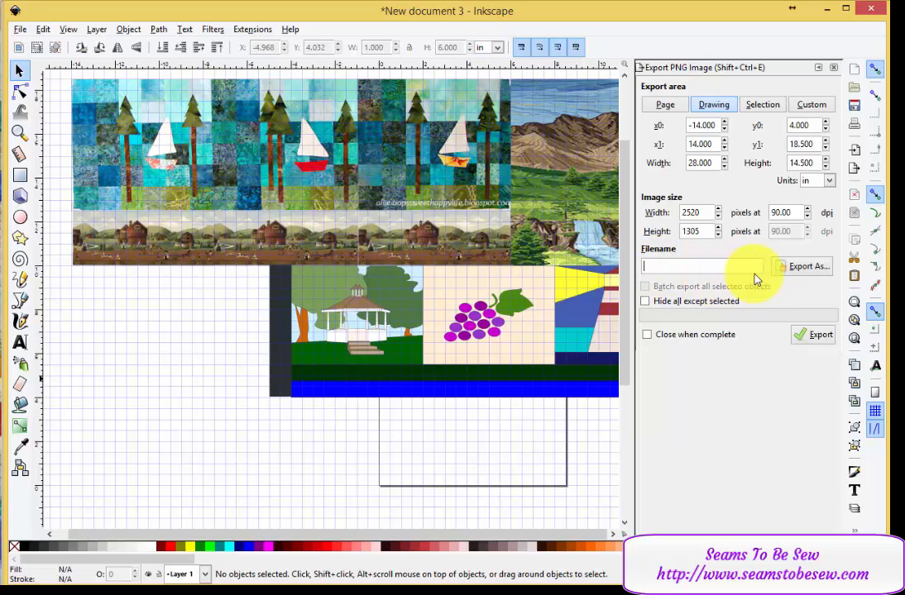
Try to save the layout to the Desktop as an Inkscape SVG under the file name drawing-1
click(19, 30)
click(51, 133)
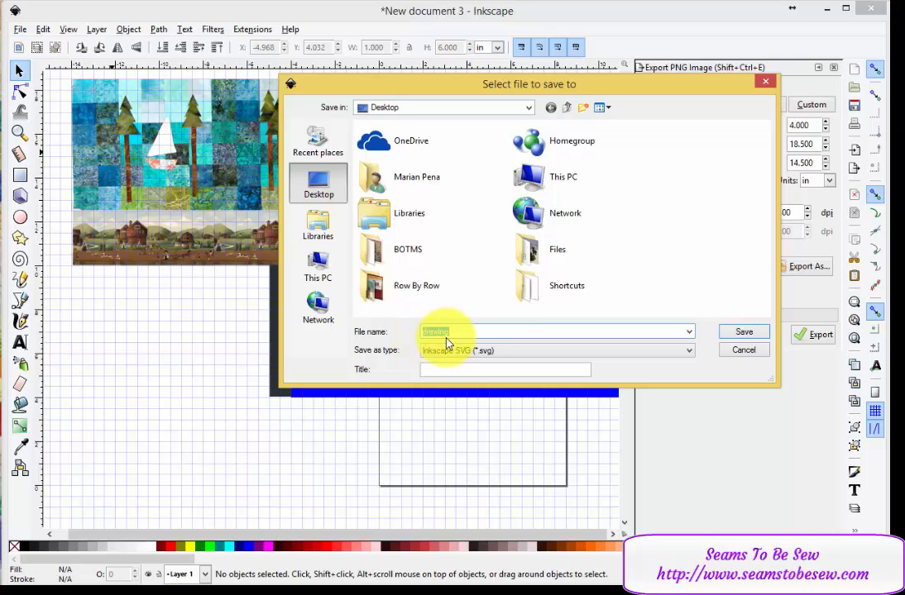
click(469, 332)
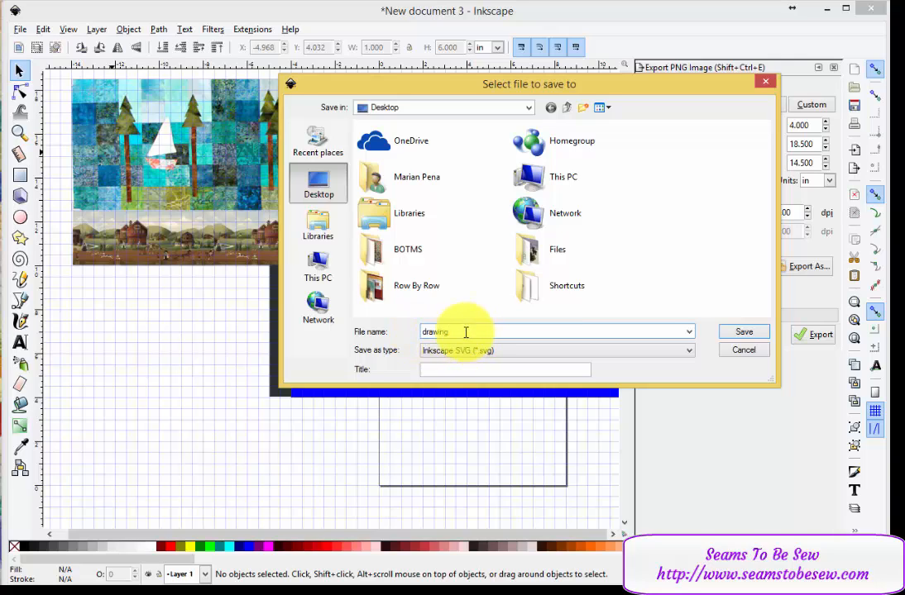
text(-1)
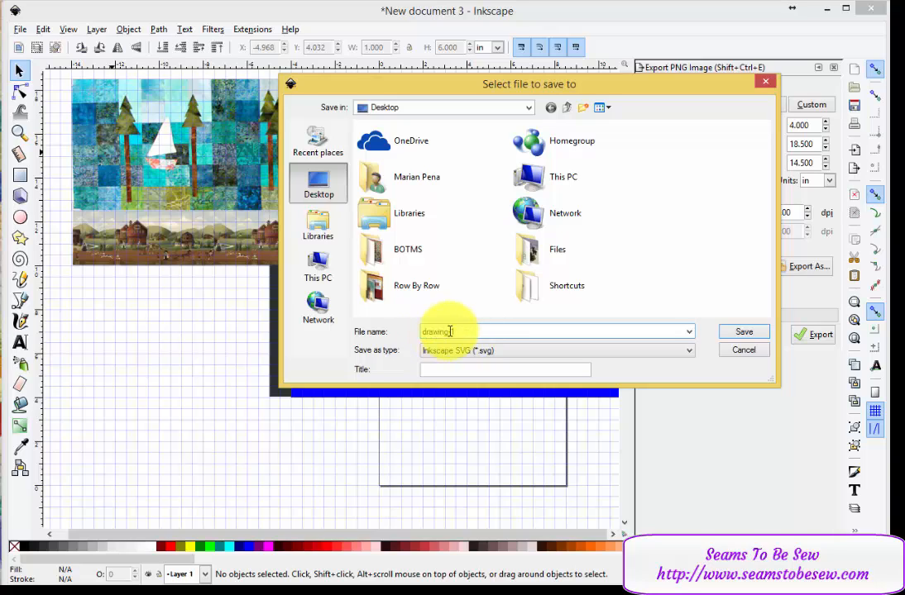
click(742, 334)
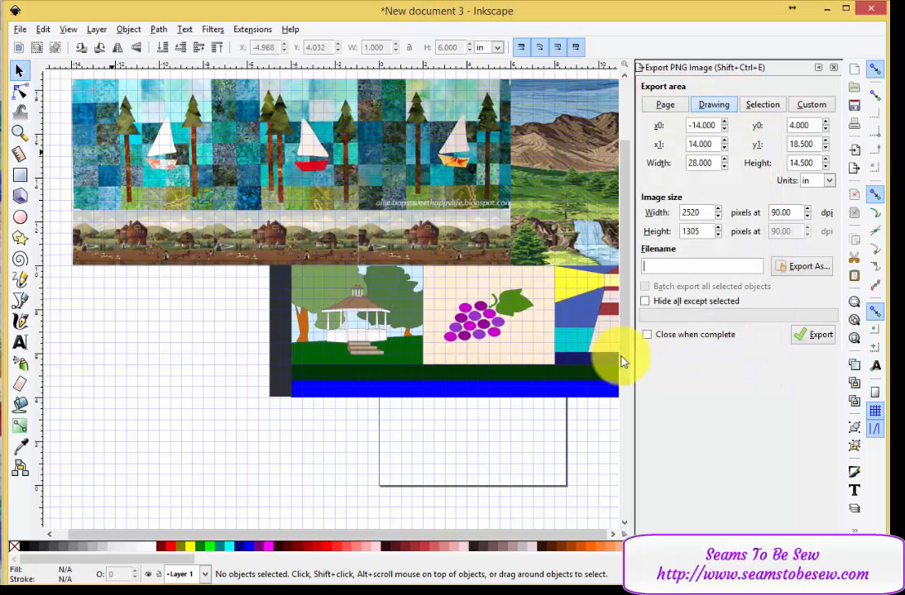